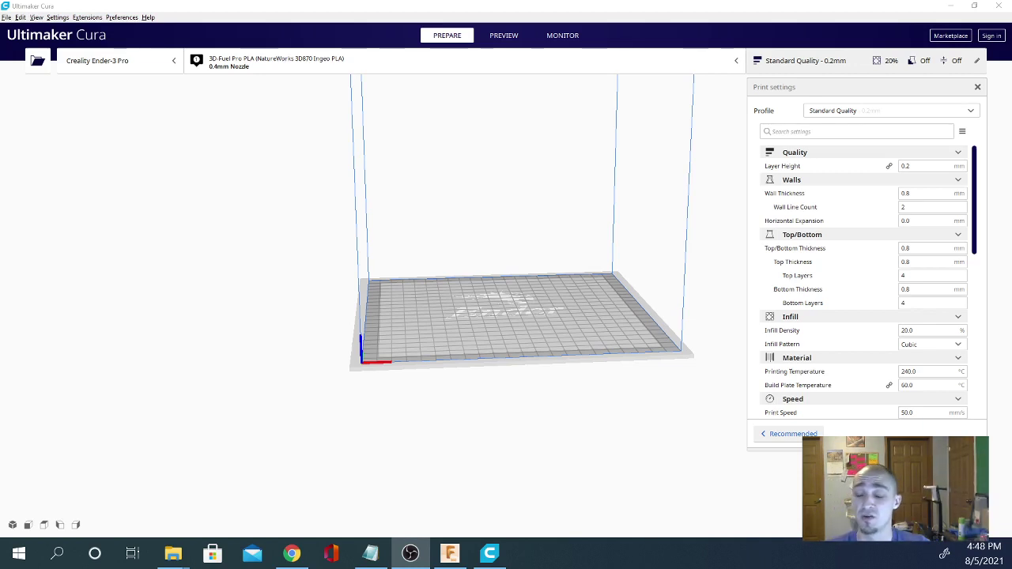
Step: Switch from Cura to the Thingiverse Collapsing Katana (Print in Place) page in Chrome
left_click(292, 553)
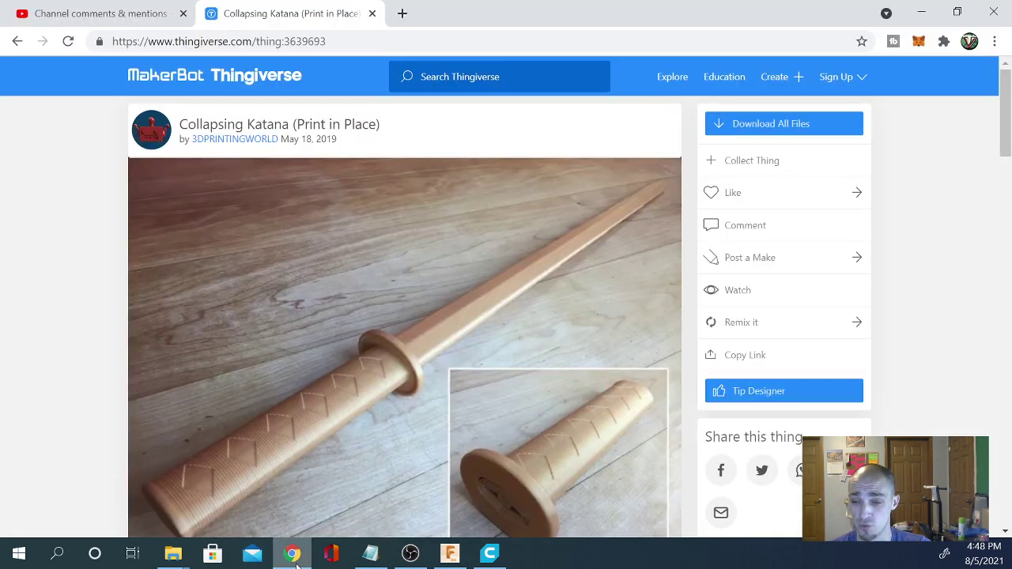
Step: Read the YouTube Studio comment about the katana printing solid, then return to Cura's empty Ender-3 Pro plate
left_click(142, 8)
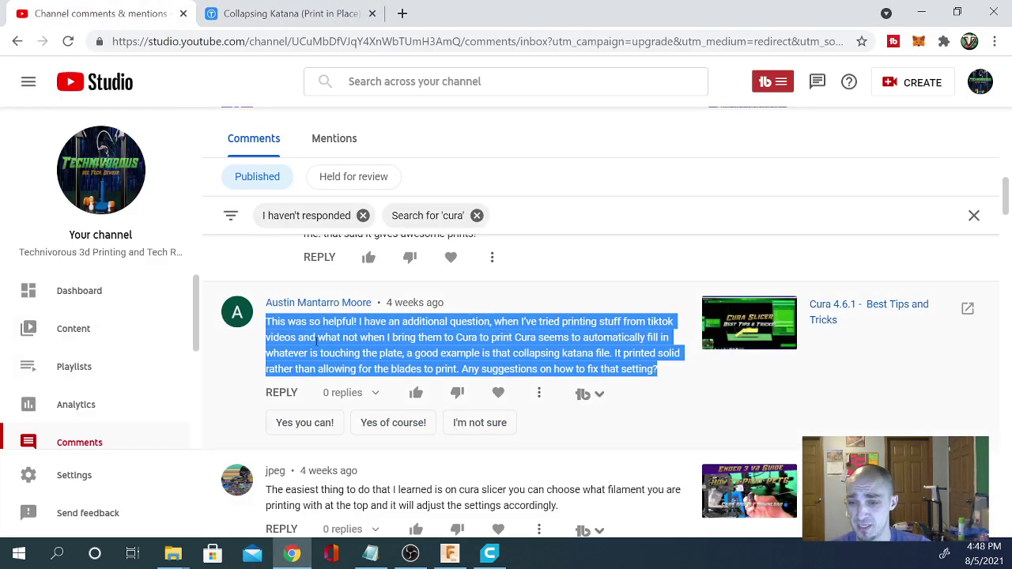
left_click(278, 320)
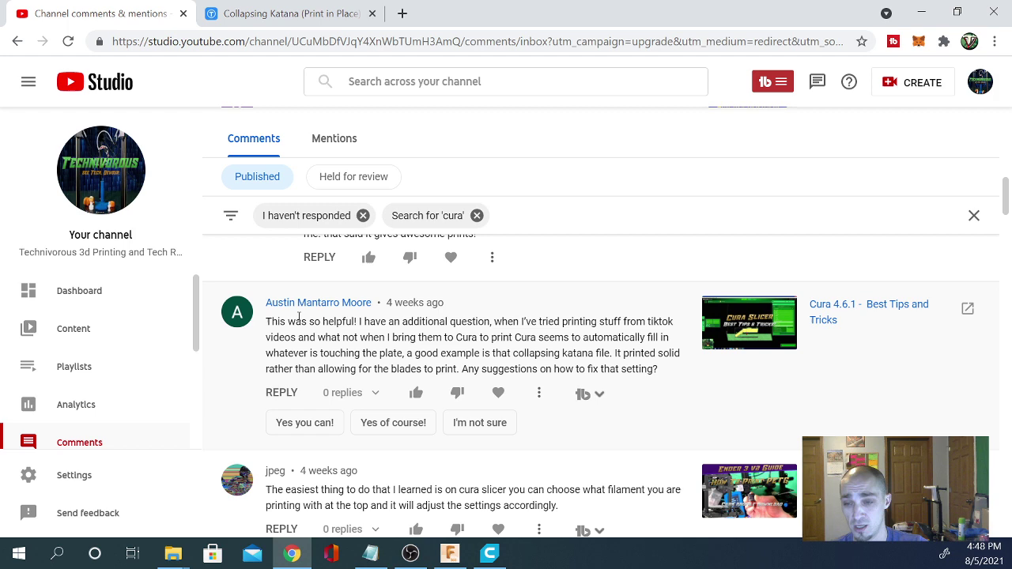
left_click(323, 5)
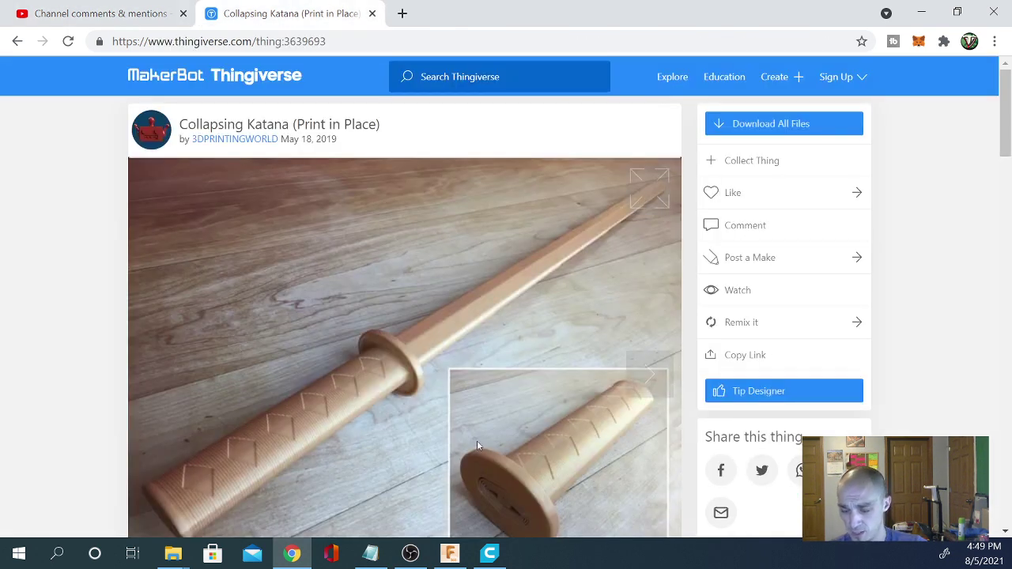
left_click(489, 553)
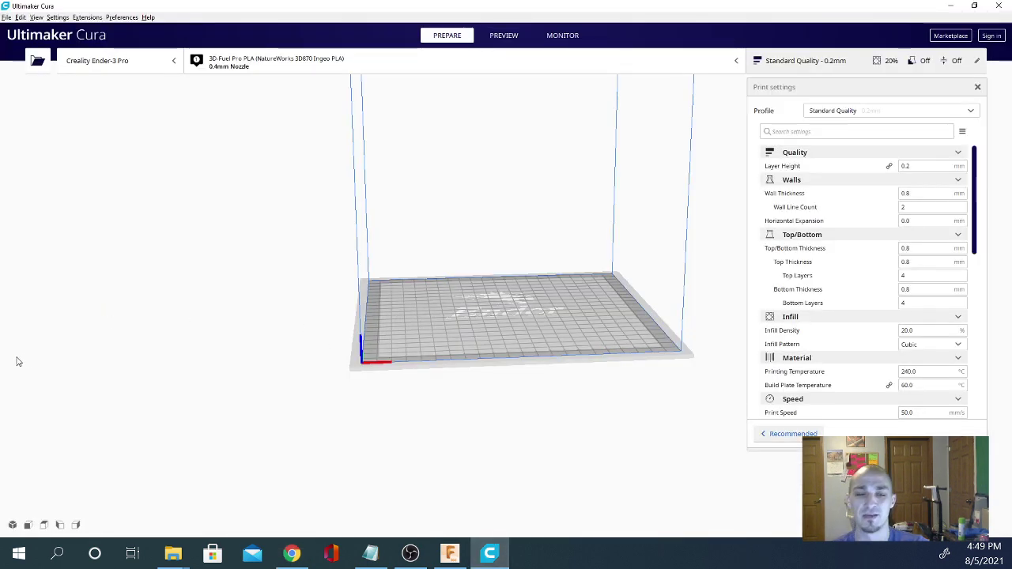
Step: Drag CE3PRO_KATANA-TEST_PRINT from Downloads onto the plate, a 14.7 x 31.6 x 25.0 mm model
mouse_move(174, 553)
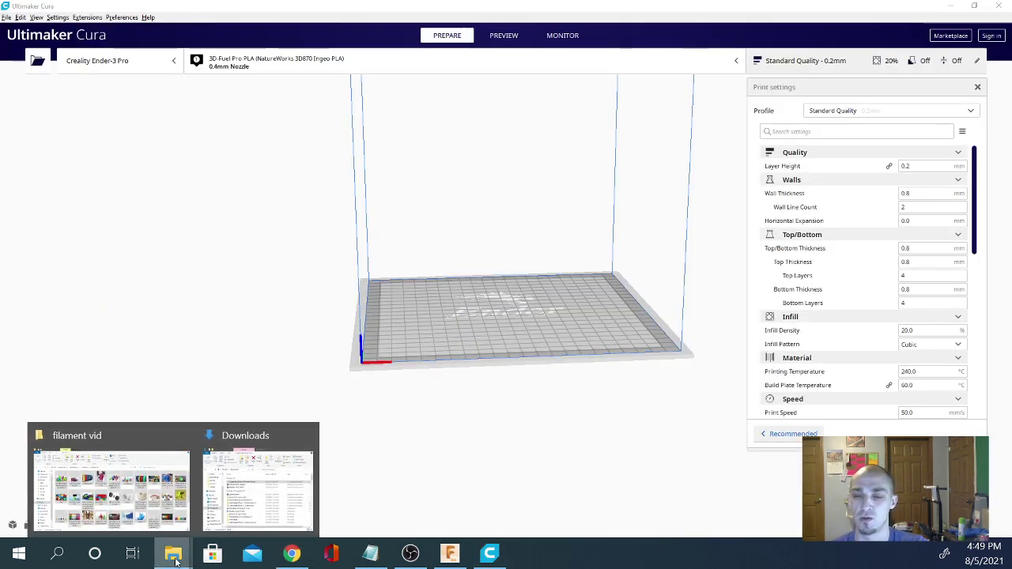
left_click(234, 494)
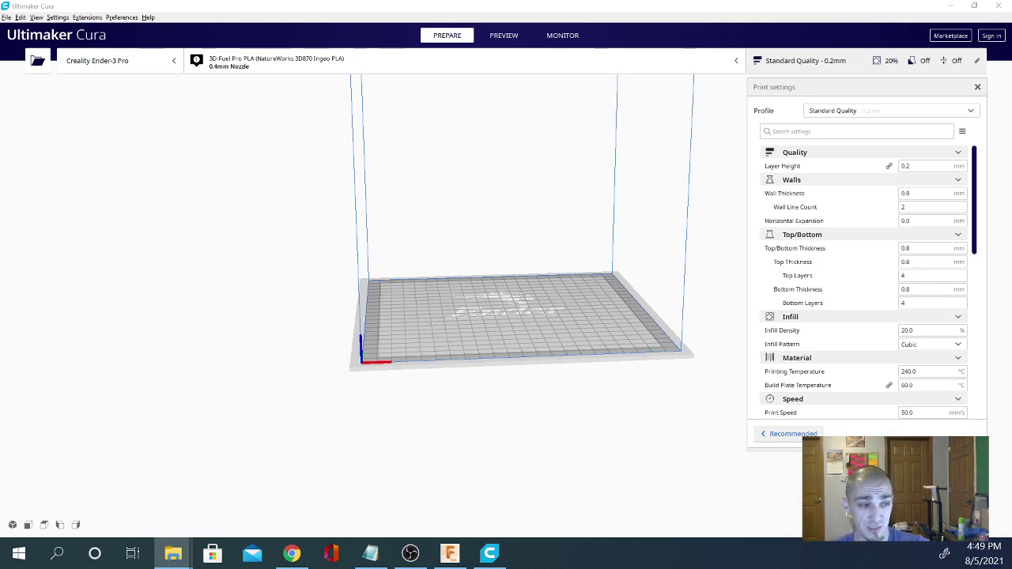
left_click_drag(475, 506, 492, 320)
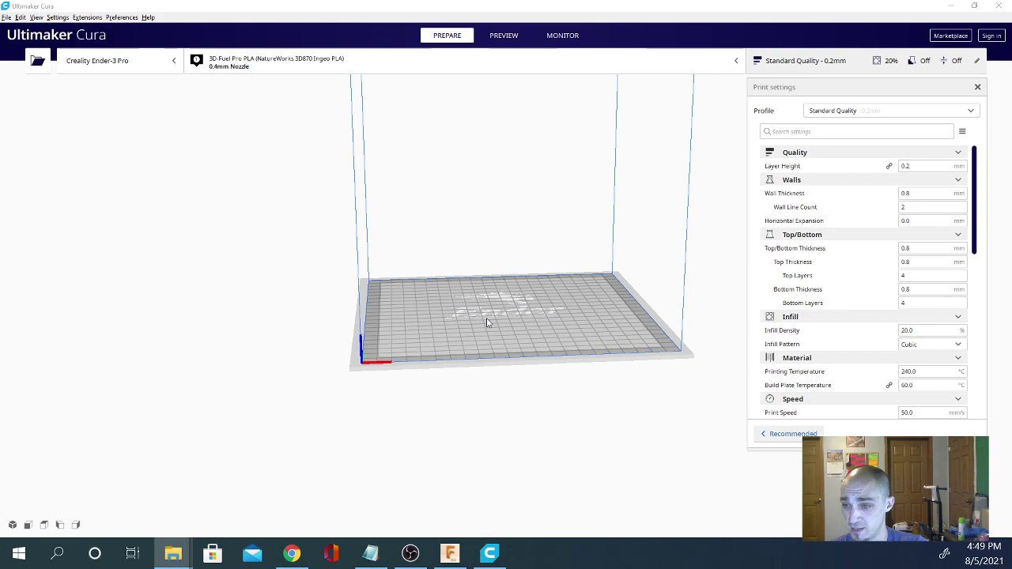
right_click_drag(474, 337, 520, 159)
scroll(530, 320, "up", 10)
scroll(552, 213, "up", 5)
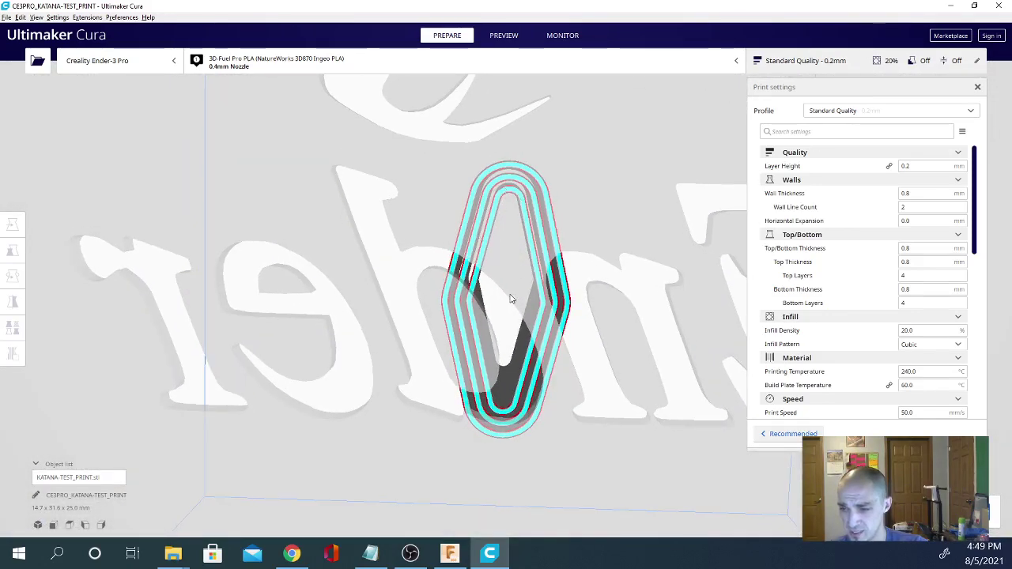
right_click_drag(510, 299, 443, 356)
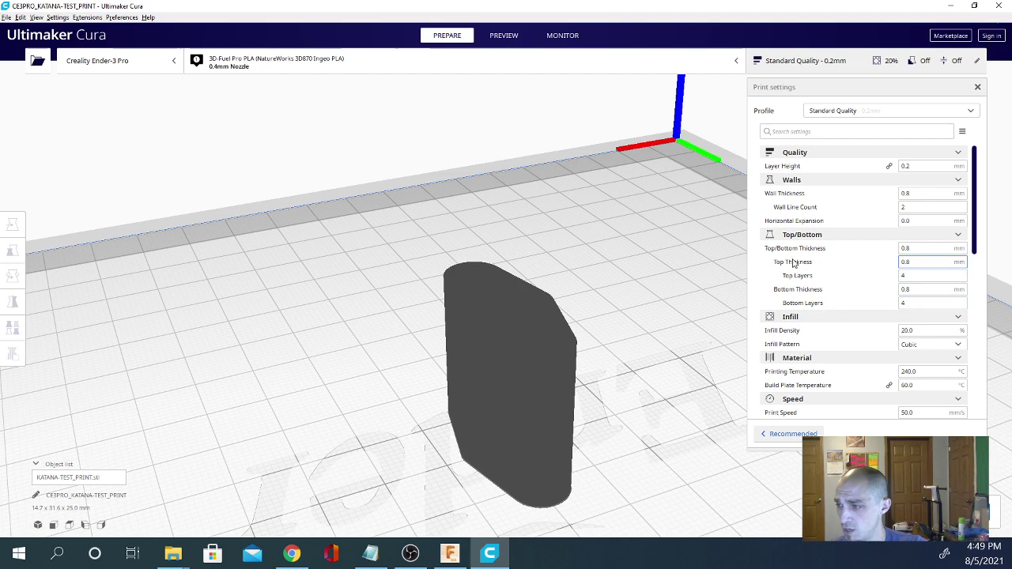
right_click_drag(696, 261, 464, 339)
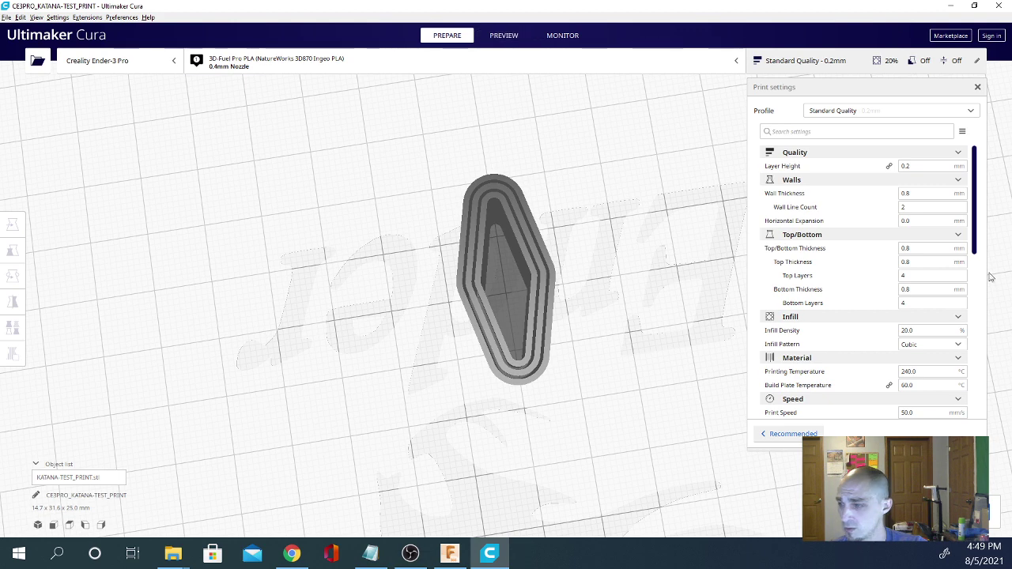
scroll(901, 278, "down", 1)
scroll(901, 277, "down", 6)
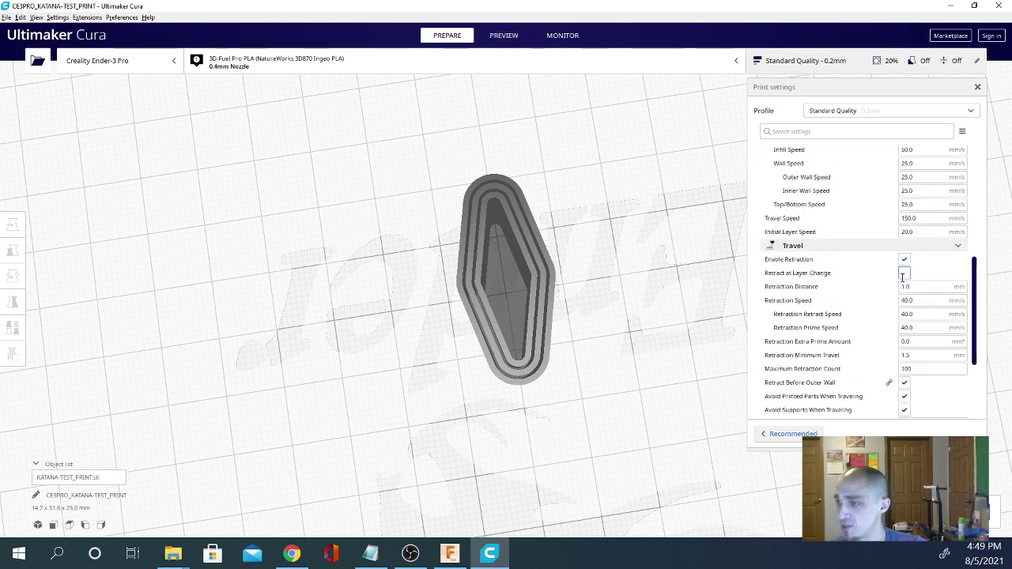
scroll(900, 278, "down", 4)
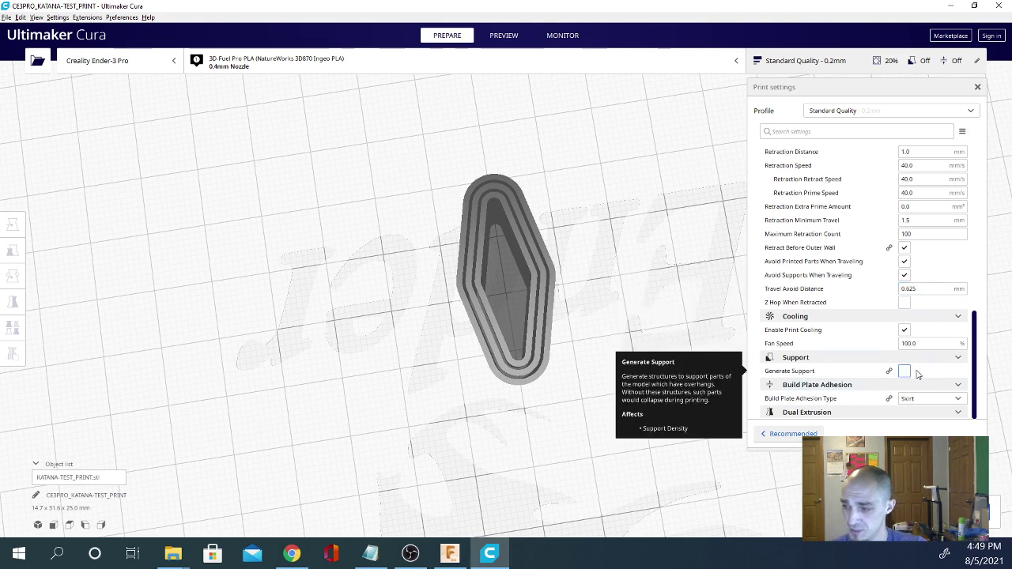
left_click(905, 371)
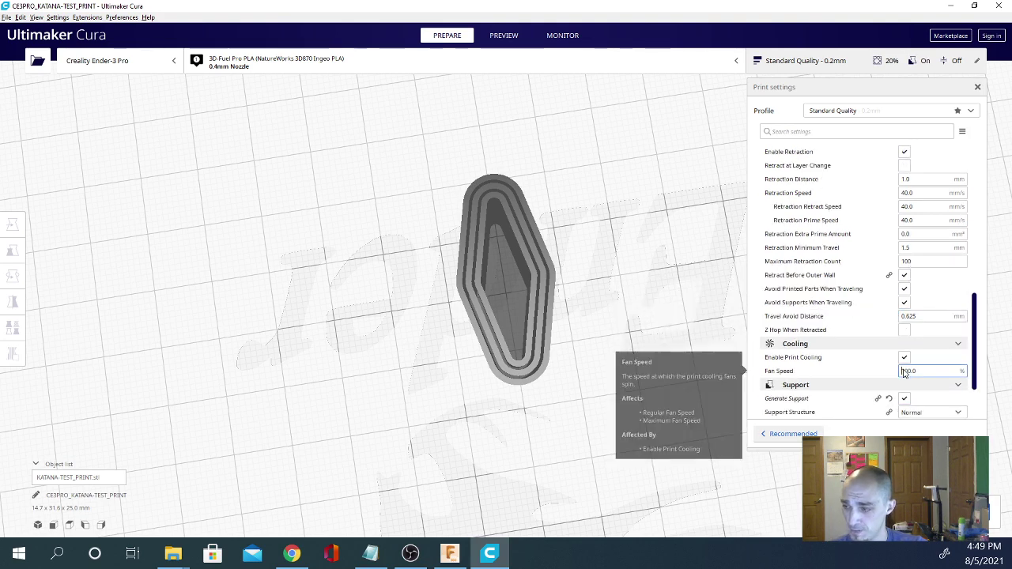
left_click(904, 357)
scroll(904, 378, "down", 1)
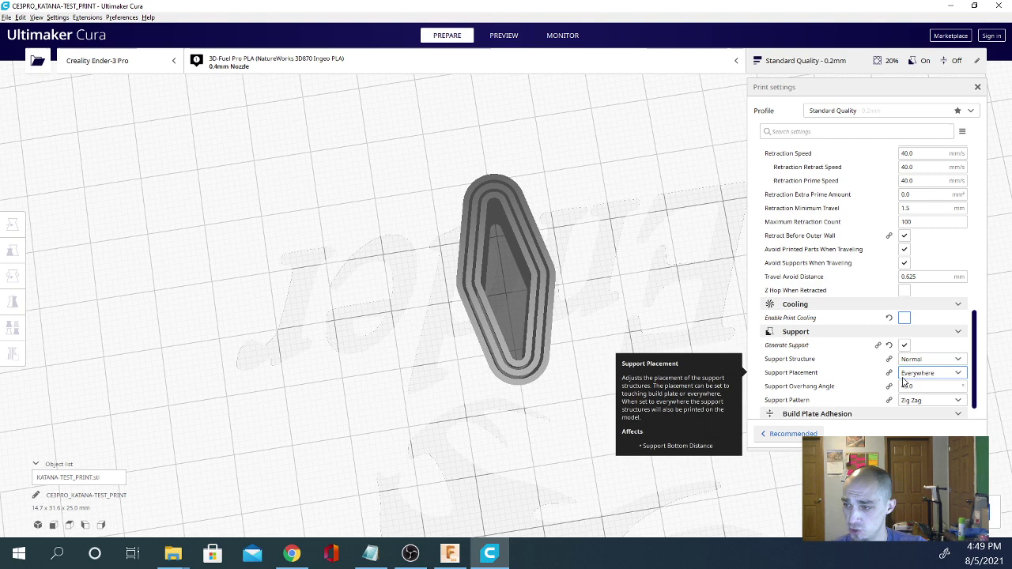
left_click(905, 346)
left_click(907, 318)
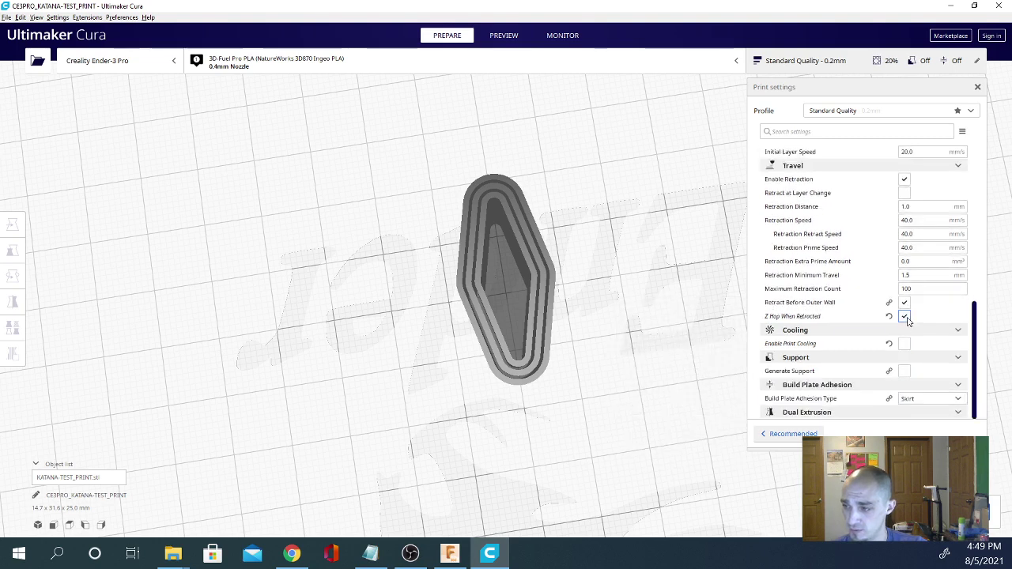
left_click(905, 316)
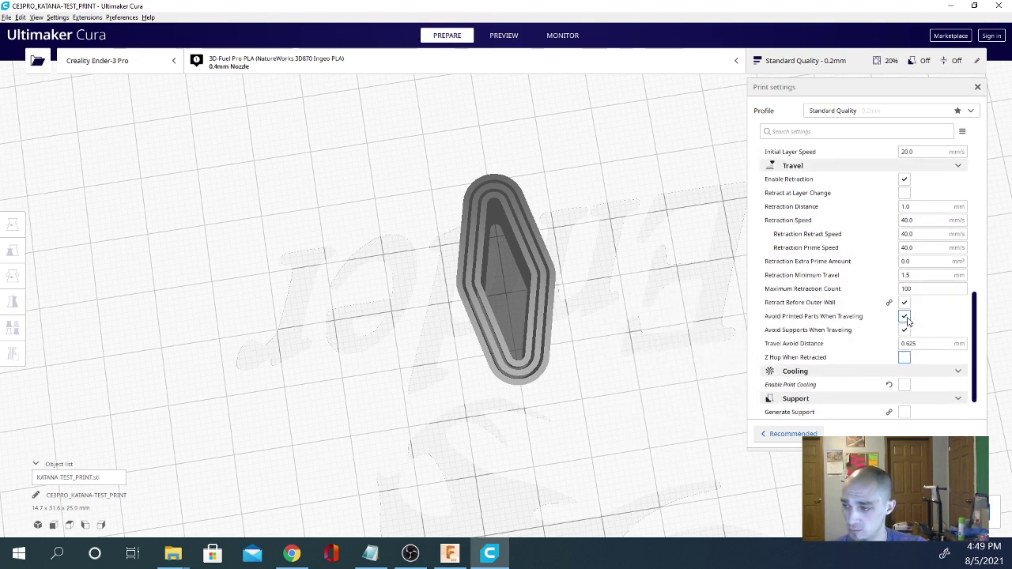
left_click(904, 385)
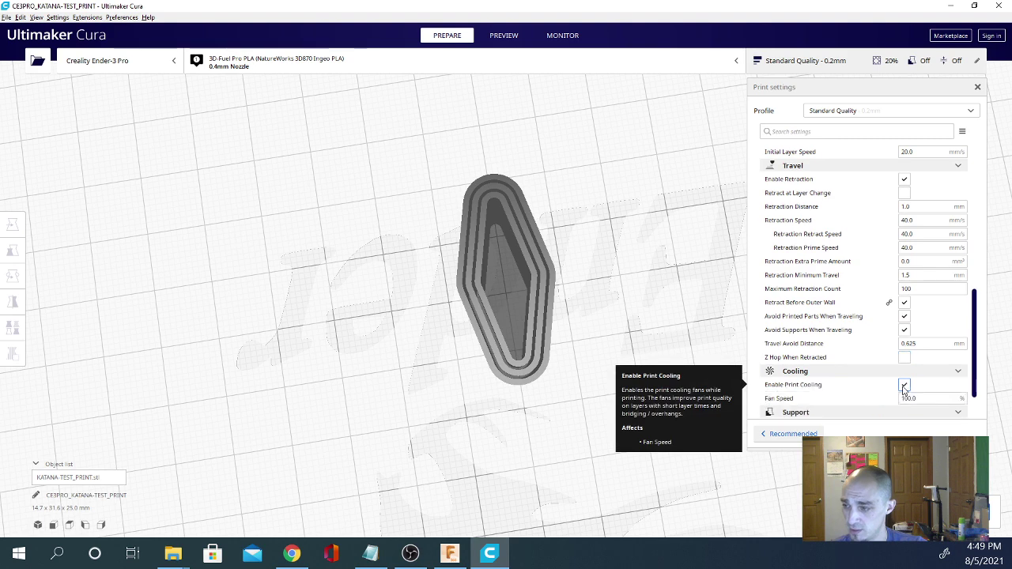
scroll(905, 388, "down", 1)
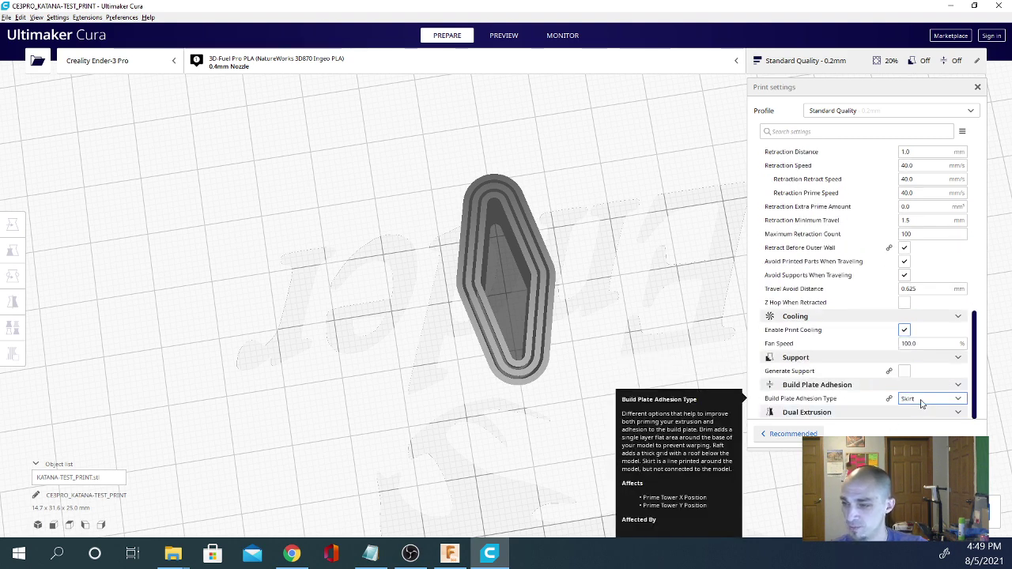
Step: Switch the katana test's adhesion type to Brim and view the sliced layer preview
left_click(922, 402)
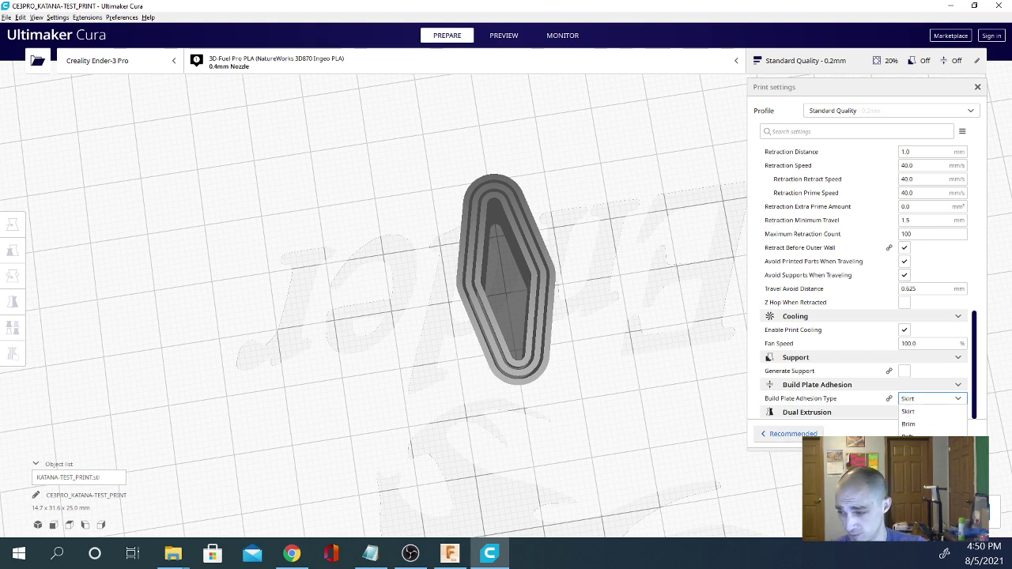
left_click(921, 426)
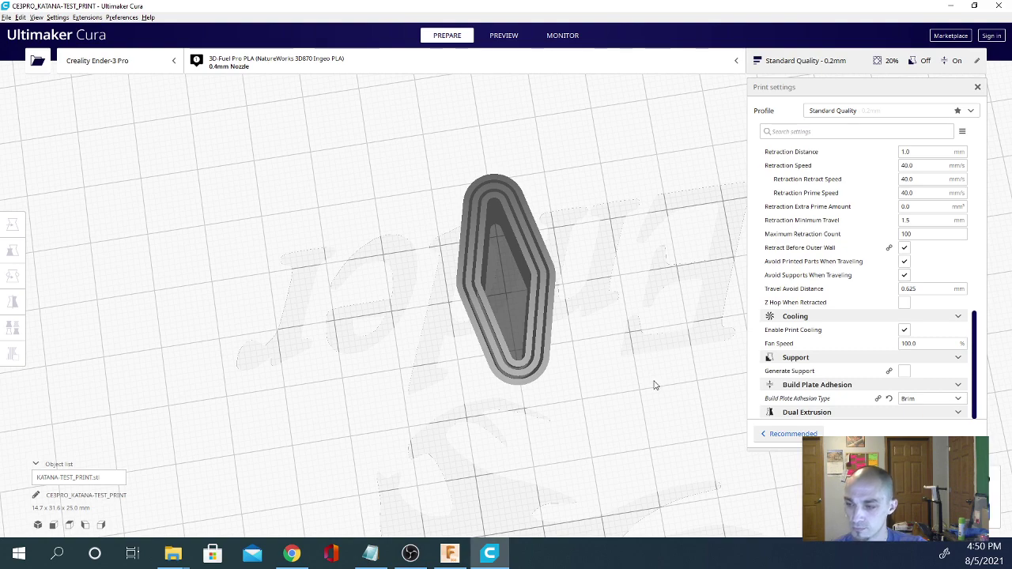
right_click_drag(654, 385, 395, 327)
left_click(510, 35)
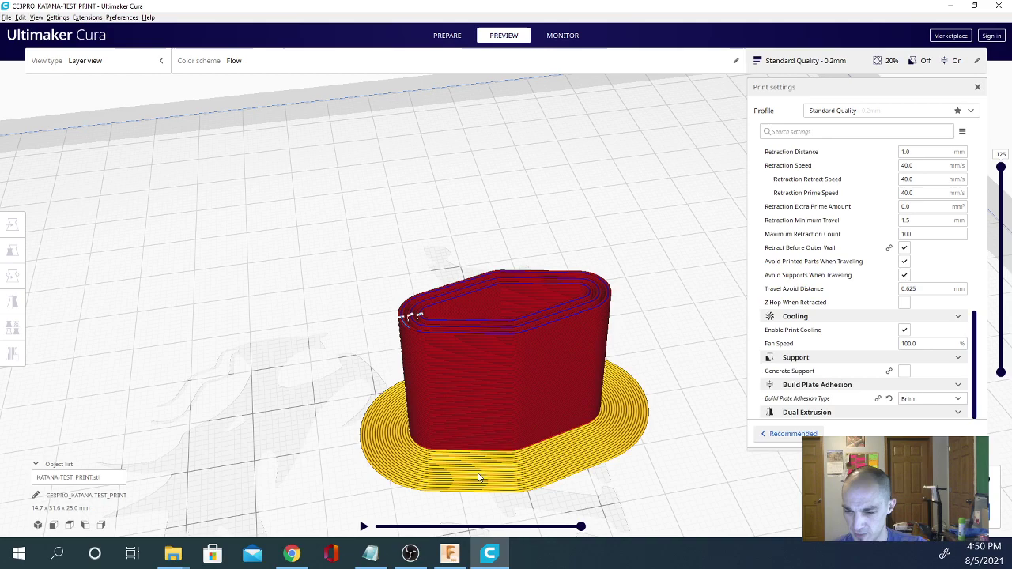
Step: Orbit the layer preview to inspect the red walls and yellow brim across all 125 layers
right_click_drag(308, 478, 459, 483)
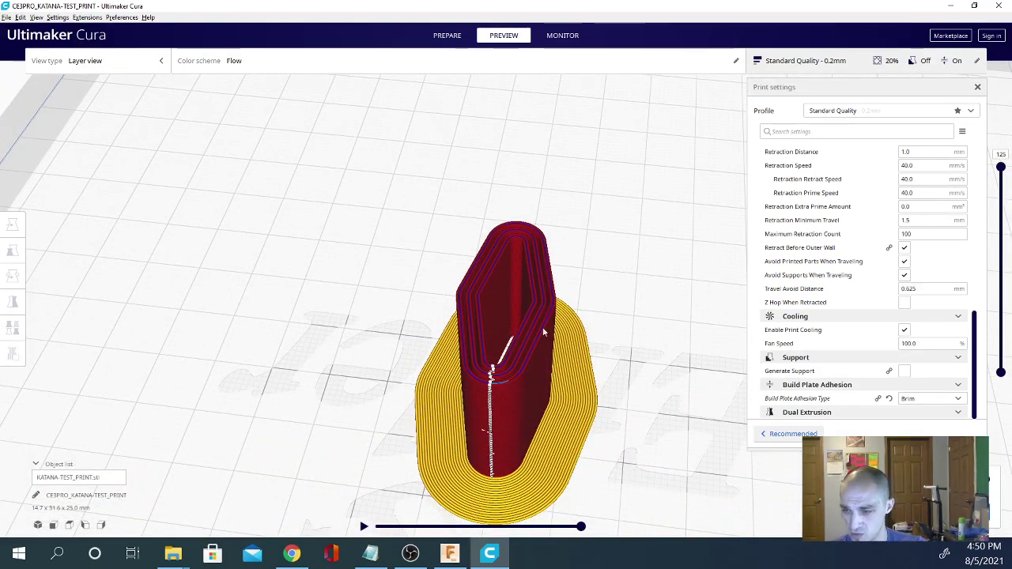
right_click_drag(619, 470, 441, 482)
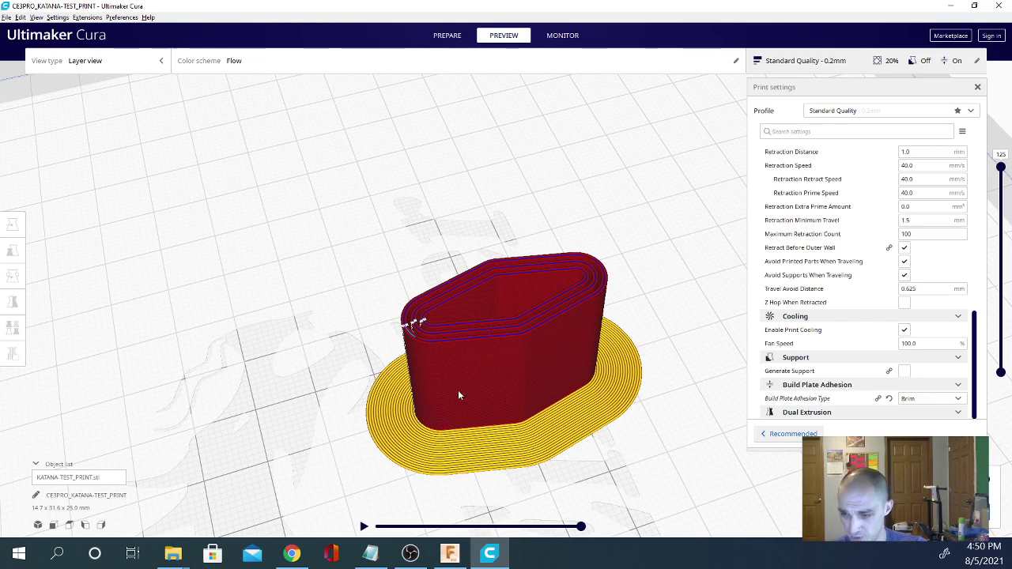
right_click_drag(458, 395, 428, 296)
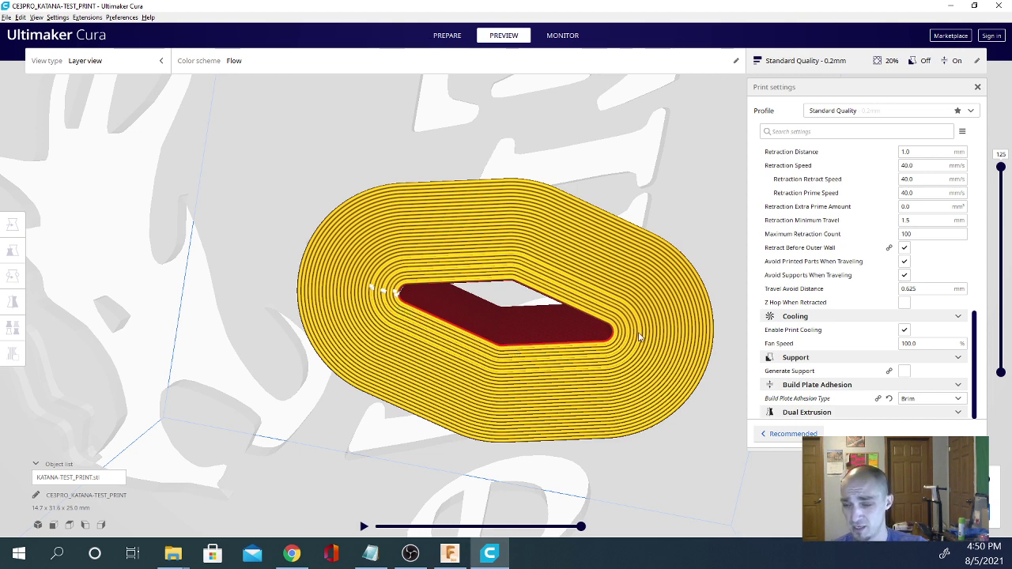
right_click_drag(464, 253, 444, 516)
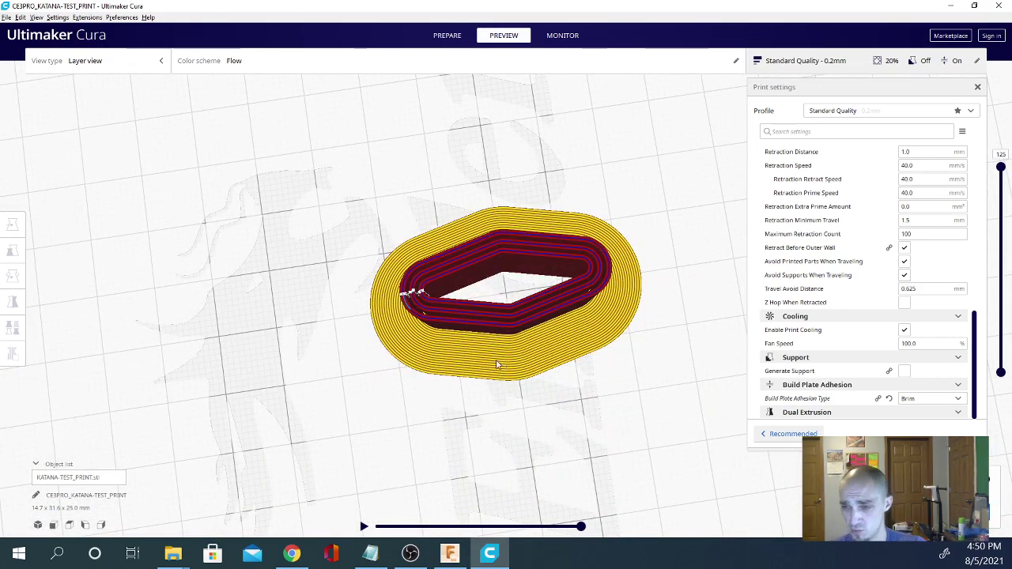
right_click_drag(498, 363, 508, 314)
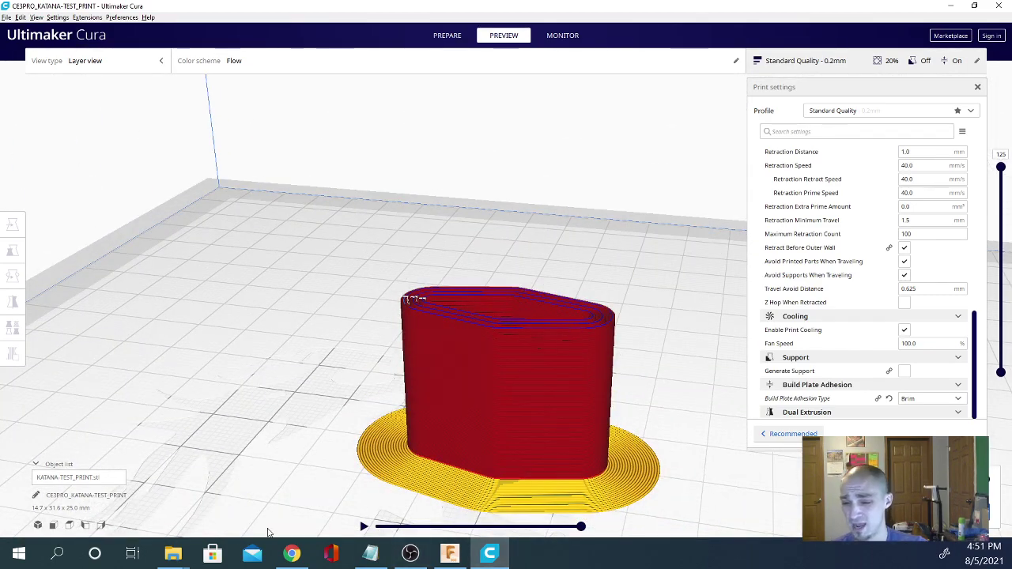
Step: Bring up the Thingiverse katana page again and scroll through its thumbnails and back to the top
left_click(292, 553)
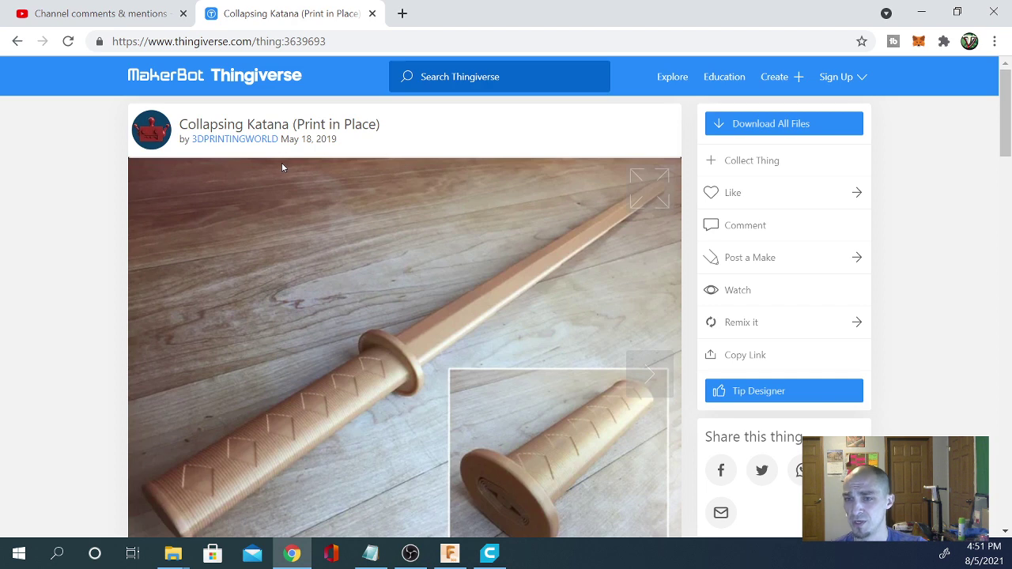
scroll(314, 254, "down", 1)
scroll(315, 254, "up", 1)
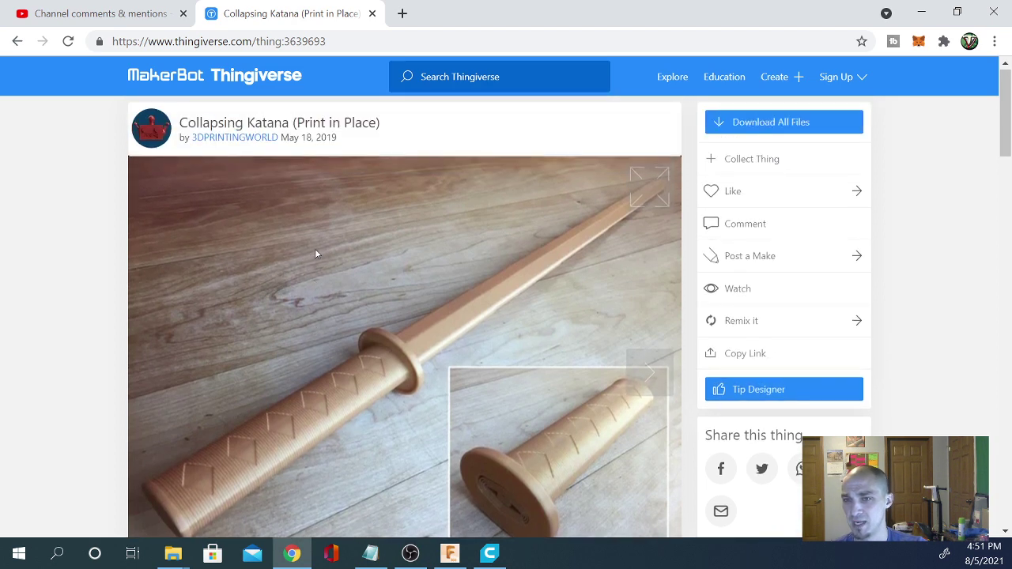
scroll(315, 254, "down", 3)
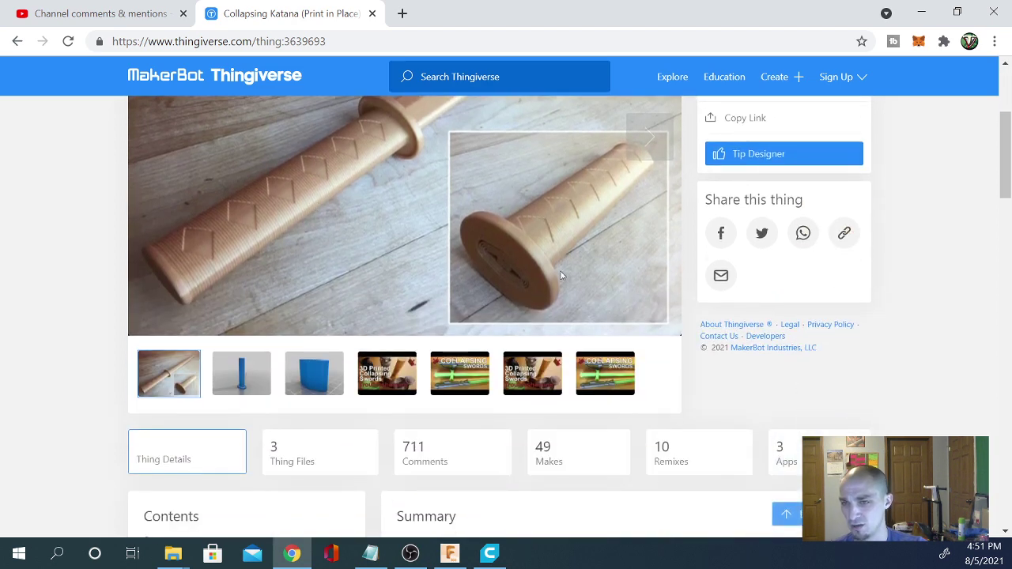
scroll(237, 273, "up", 3)
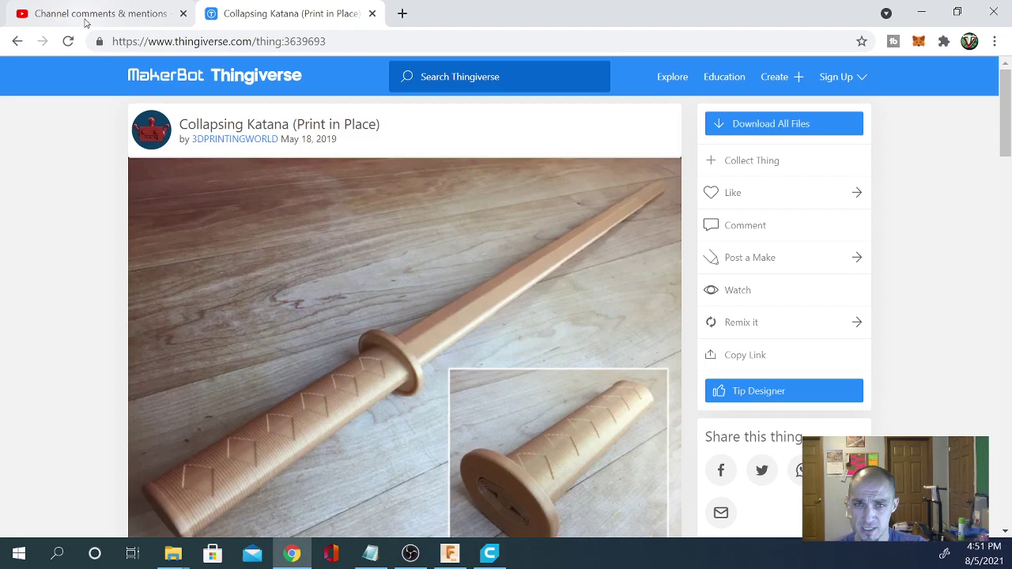
Step: Return to Cura and orbit and zoom the layer preview to examine the brim and hollow walls
left_click(490, 554)
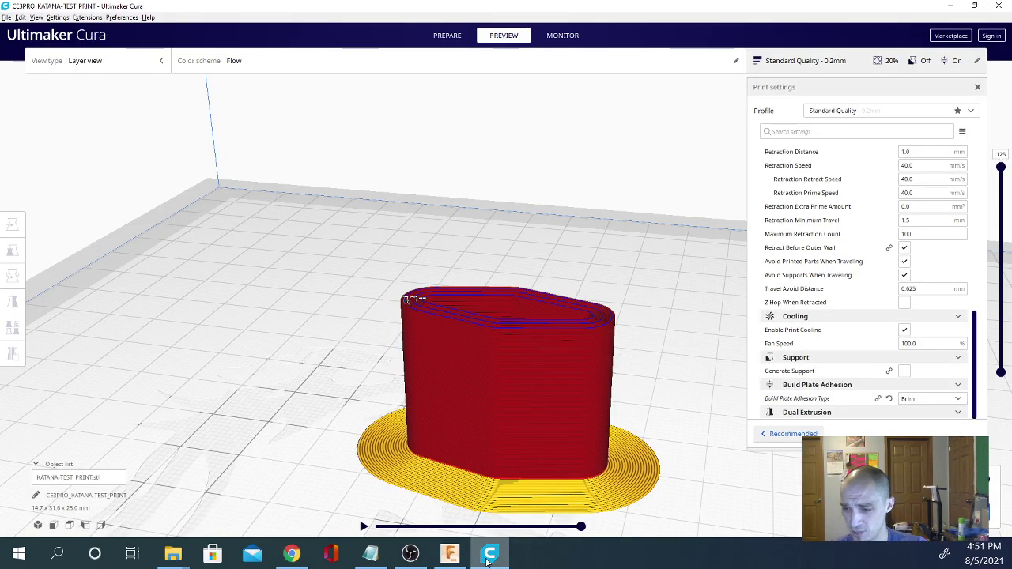
right_click_drag(588, 334, 400, 447)
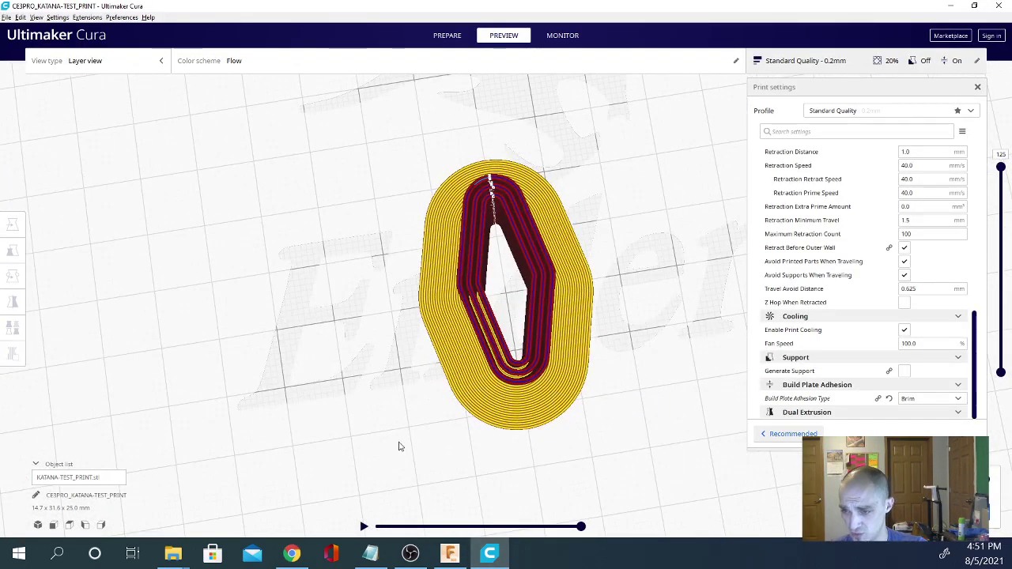
scroll(561, 302, "up", 5)
right_click_drag(560, 301, 554, 271)
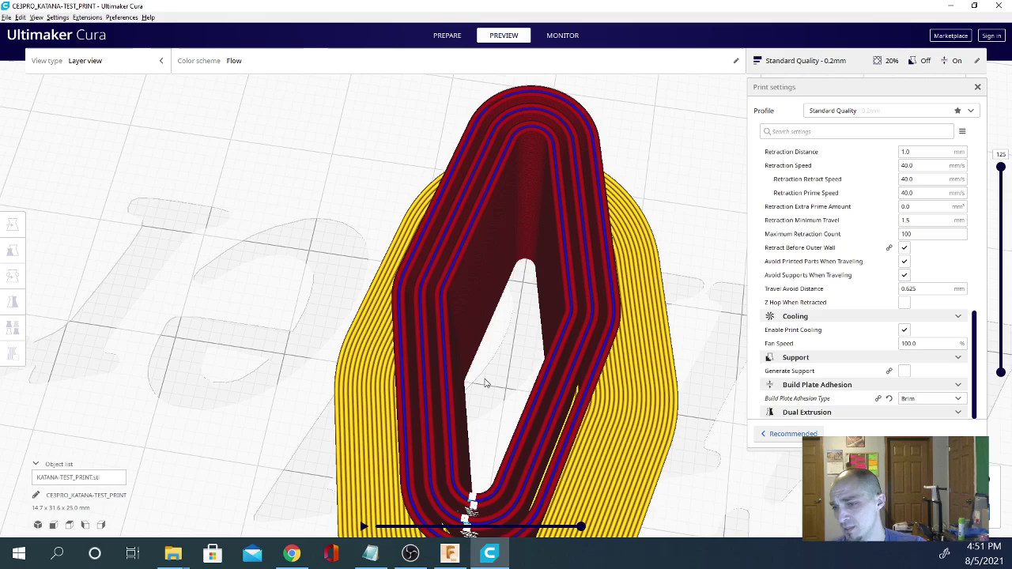
right_click_drag(358, 353, 395, 355)
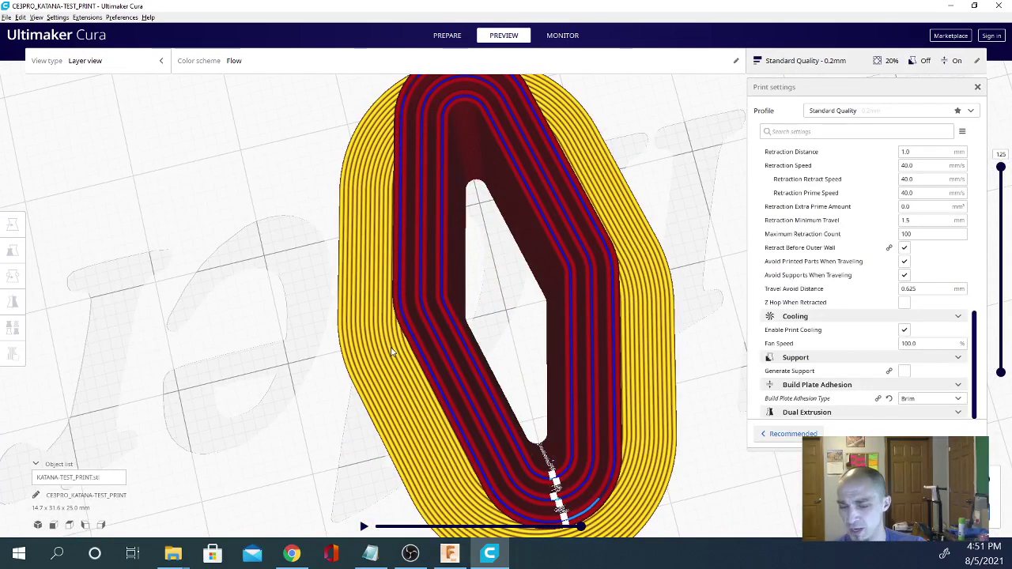
right_click_drag(551, 229, 509, 316)
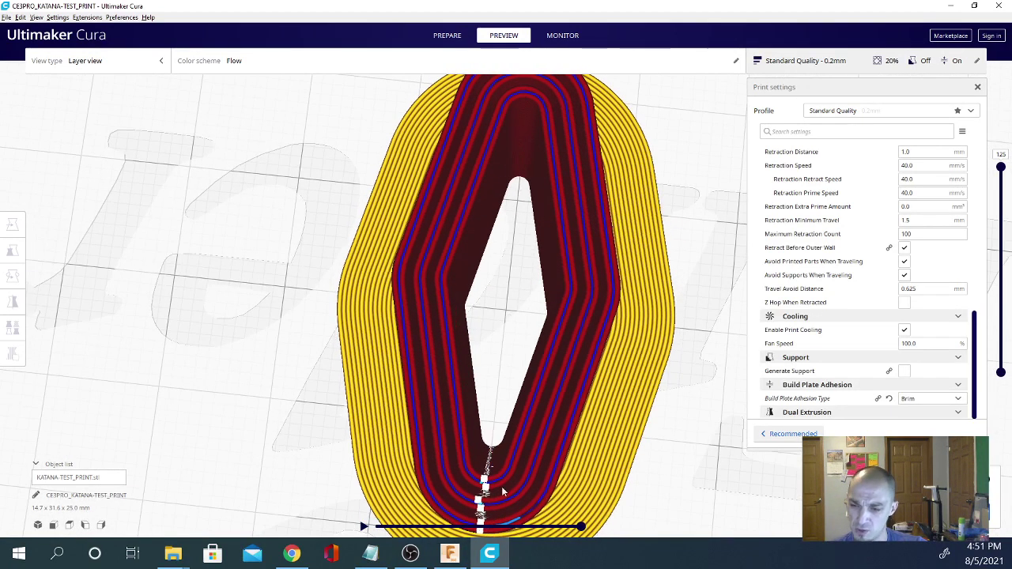
Step: Change adhesion from Brim to Skirt and orbit the re-sliced preview to check the skirt outline
left_click(962, 400)
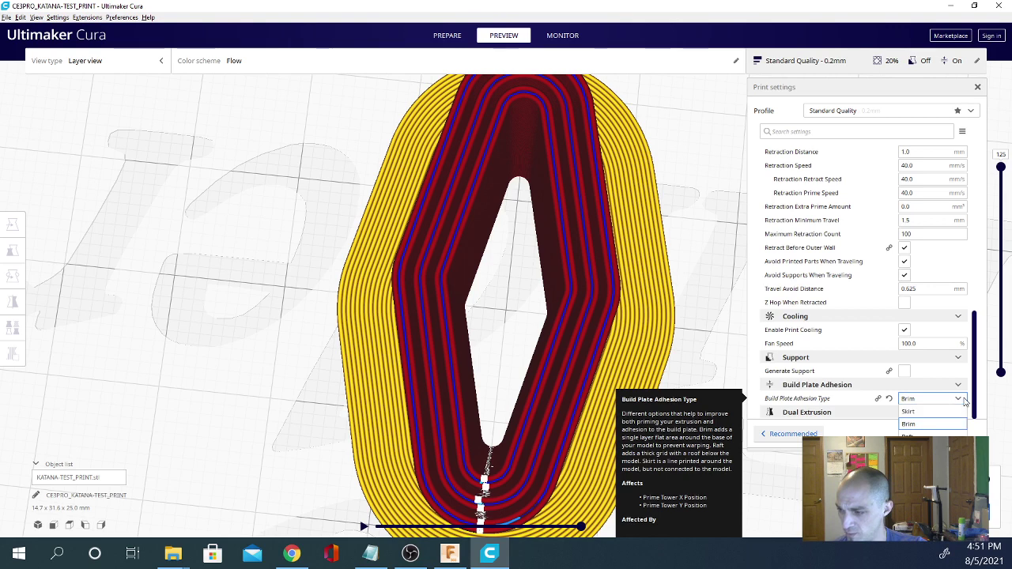
left_click(927, 412)
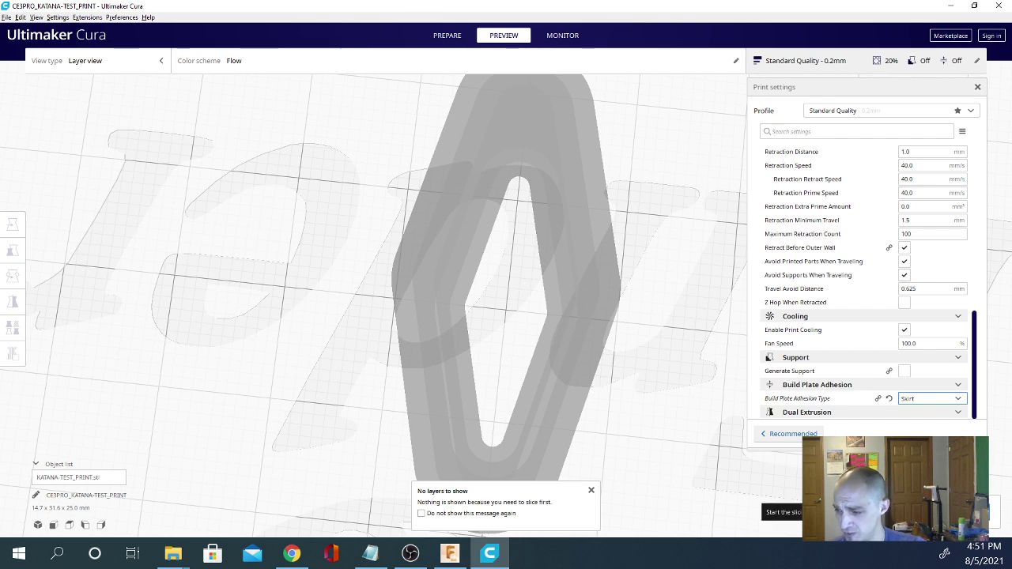
right_click_drag(639, 465, 672, 451)
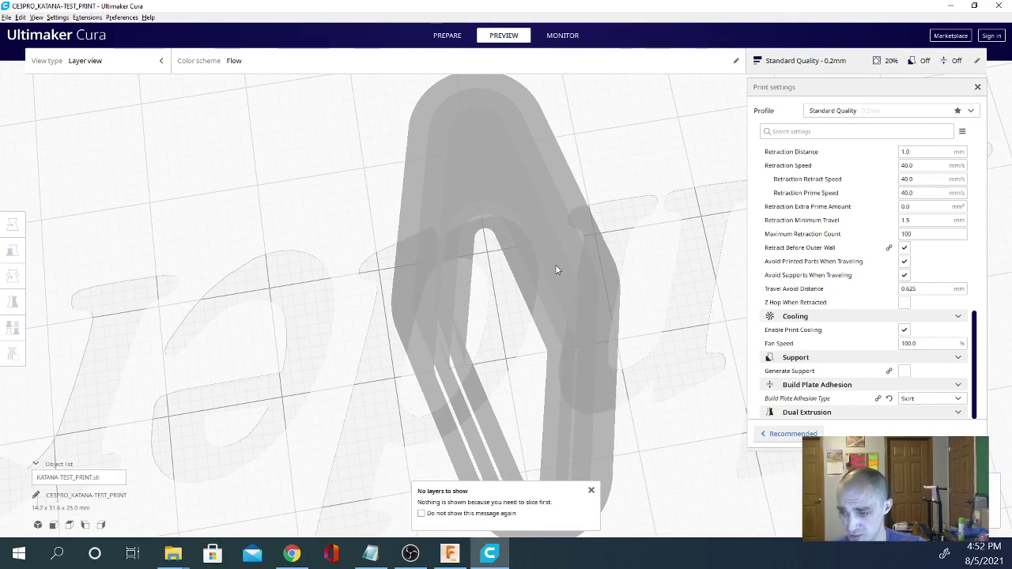
right_click_drag(465, 385, 507, 416)
scroll(507, 416, "down", 5)
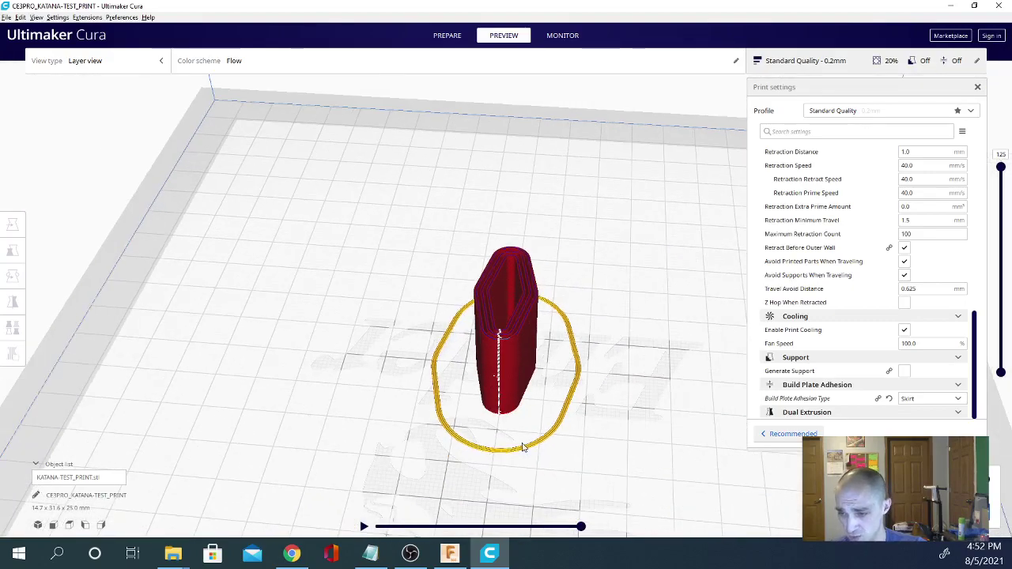
scroll(525, 445, "down", 3)
right_click_drag(525, 362, 506, 317)
scroll(530, 348, "up", 4)
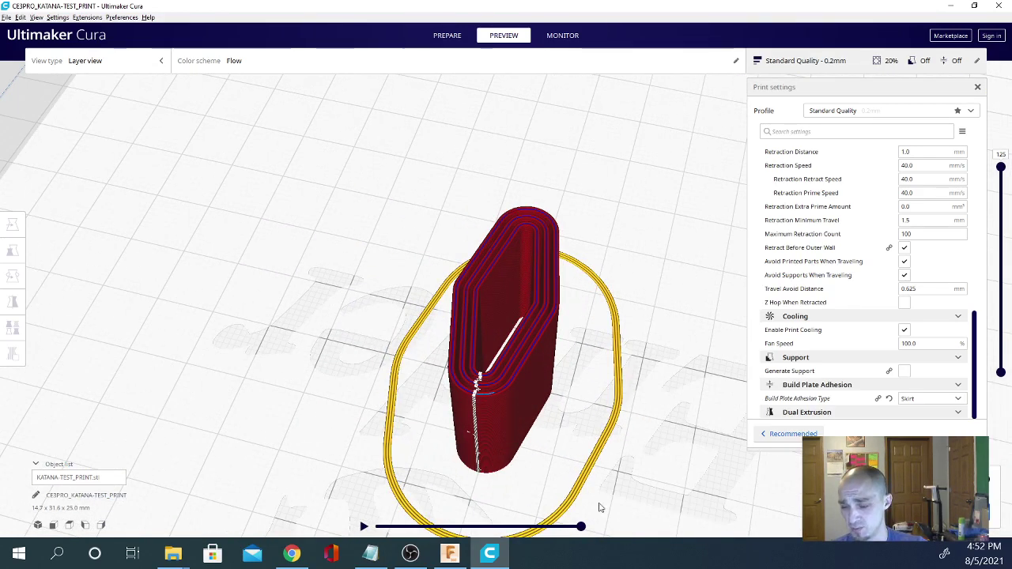
right_click_drag(691, 340, 668, 412)
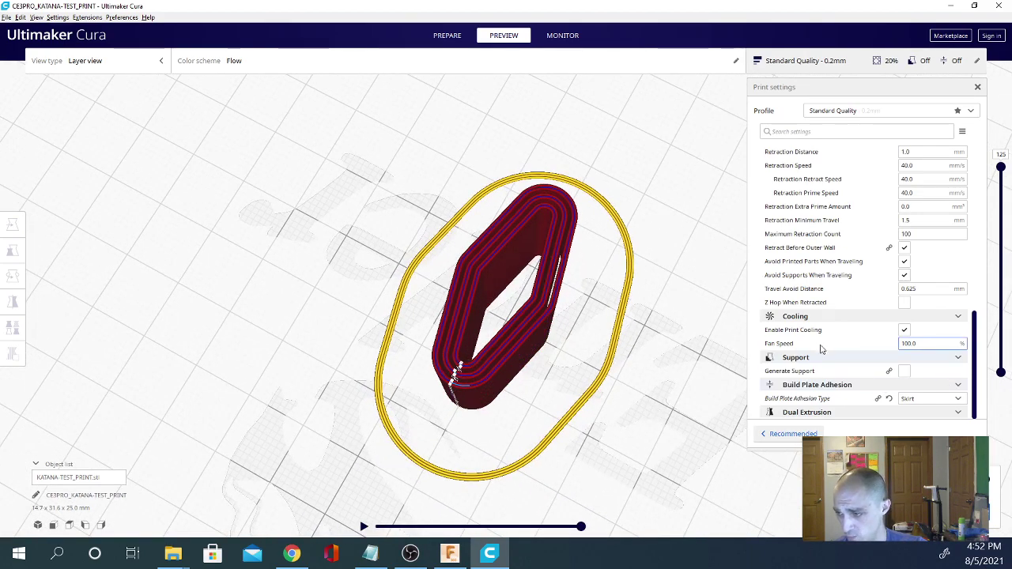
Step: Enter -0.08 as the Horizontal Expansion value in the Walls settings
scroll(822, 348, "up", 10)
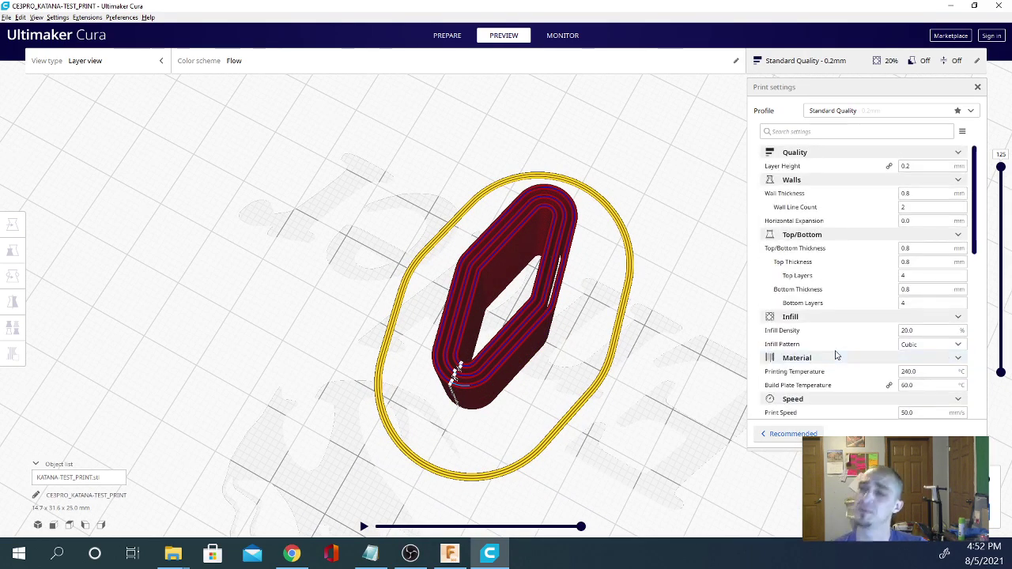
double_click(916, 222)
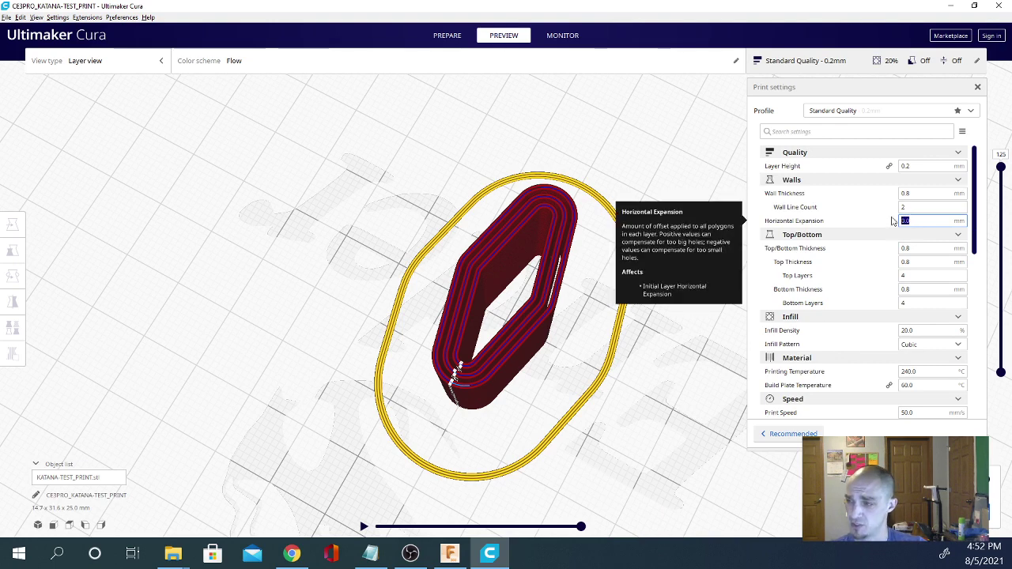
type("-.08")
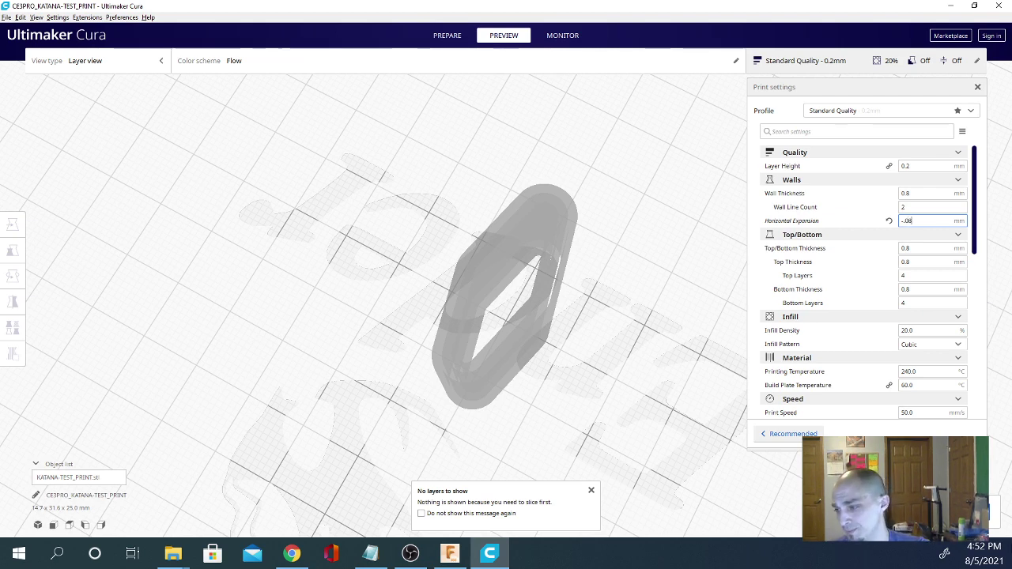
key("Return")
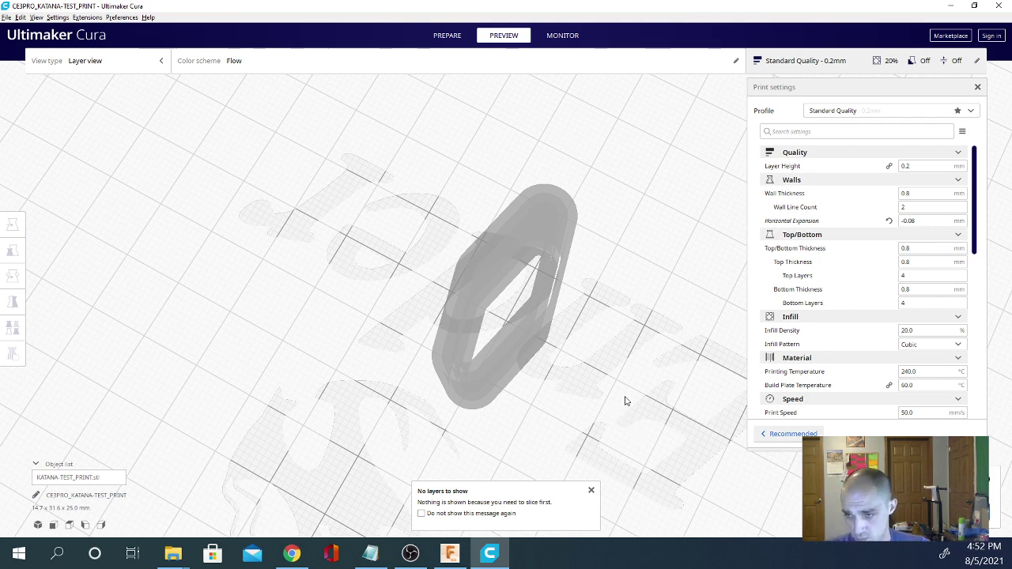
Step: Zoom and orbit the re-sliced katana to check blade layer gaps, then reselect Horizontal Expansion
scroll(516, 439, "up", 5)
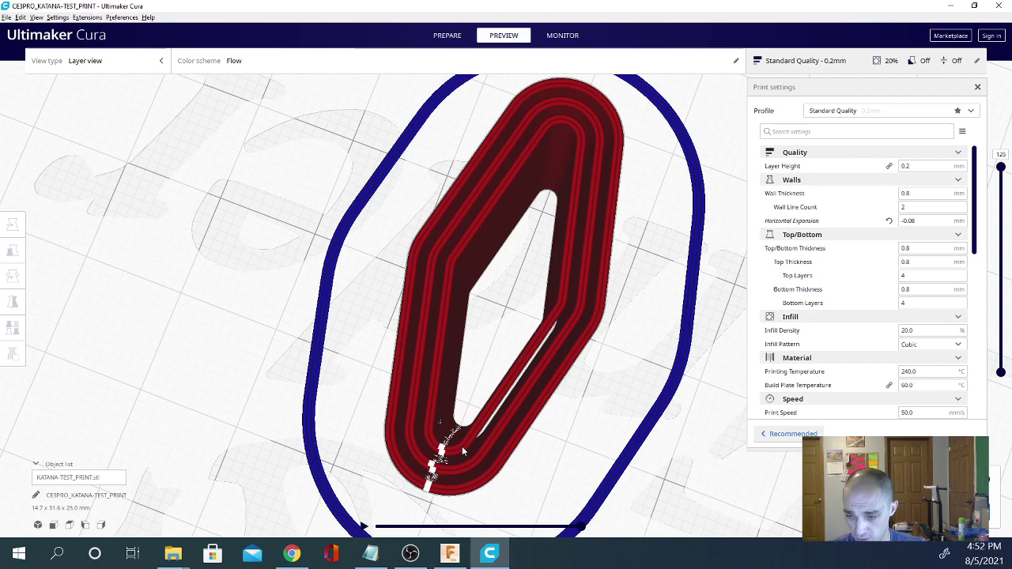
right_click_drag(497, 416, 540, 446)
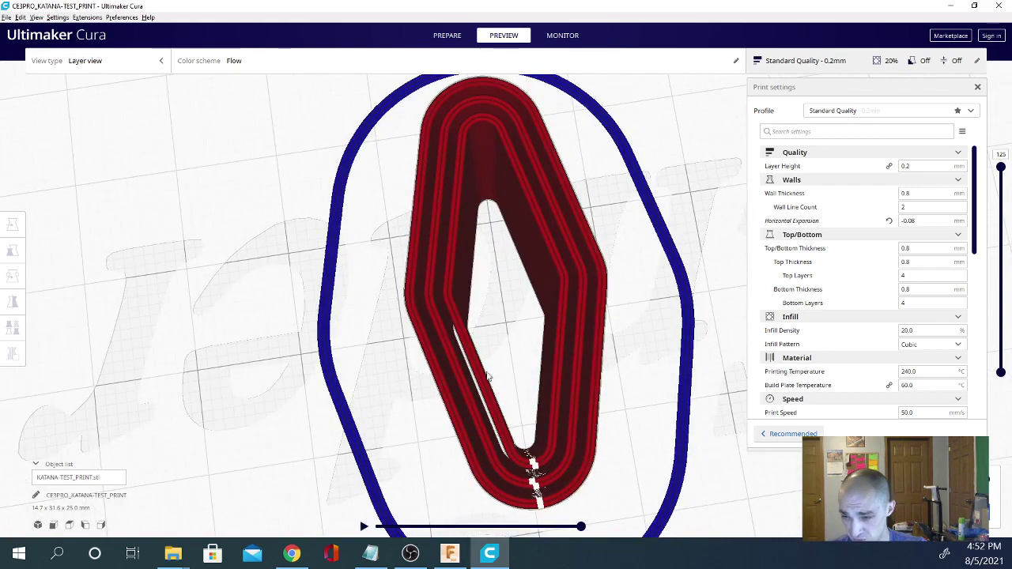
right_click_drag(543, 269, 514, 332)
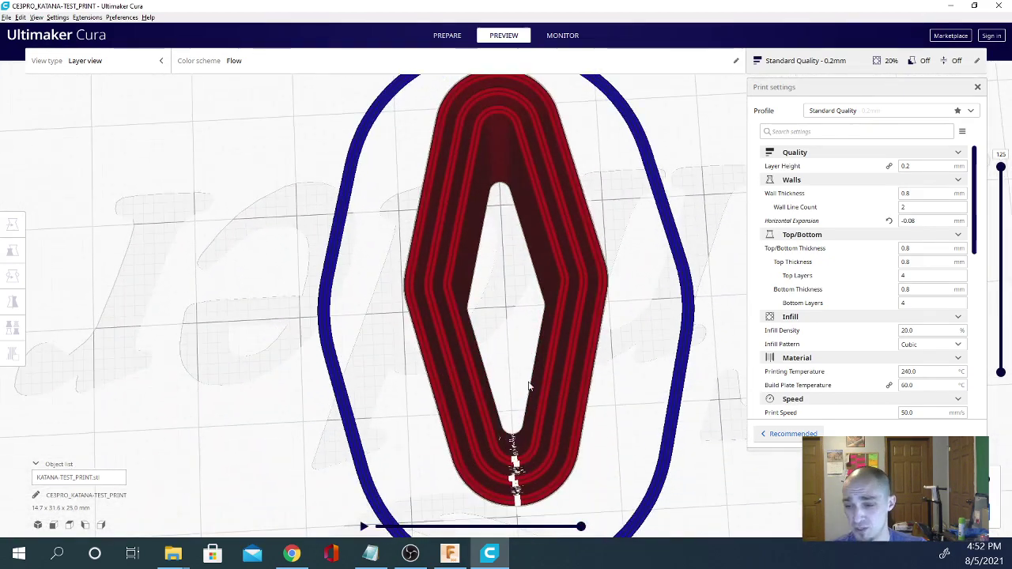
mouse_move(900, 225)
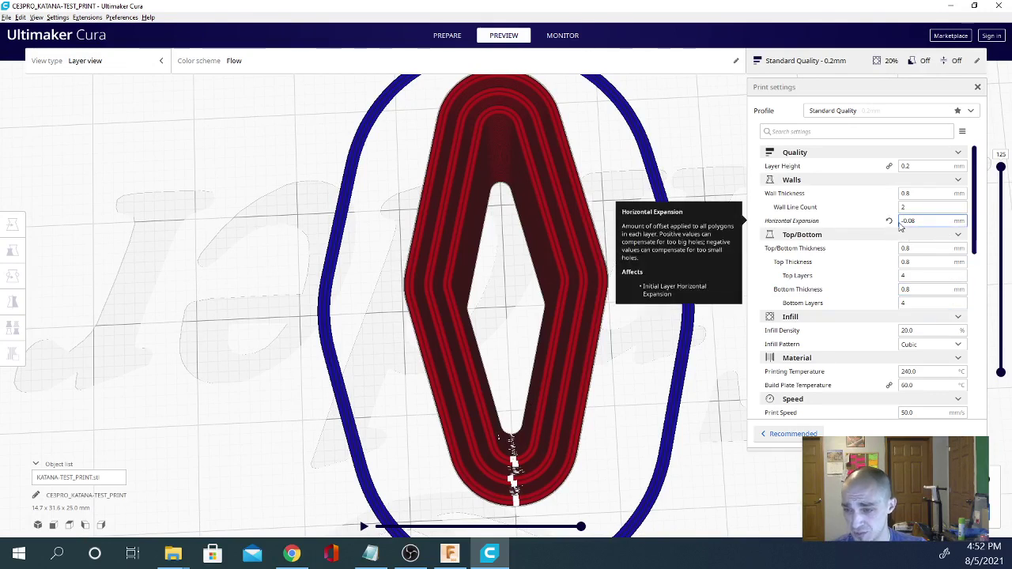
left_click_drag(921, 220, 890, 223)
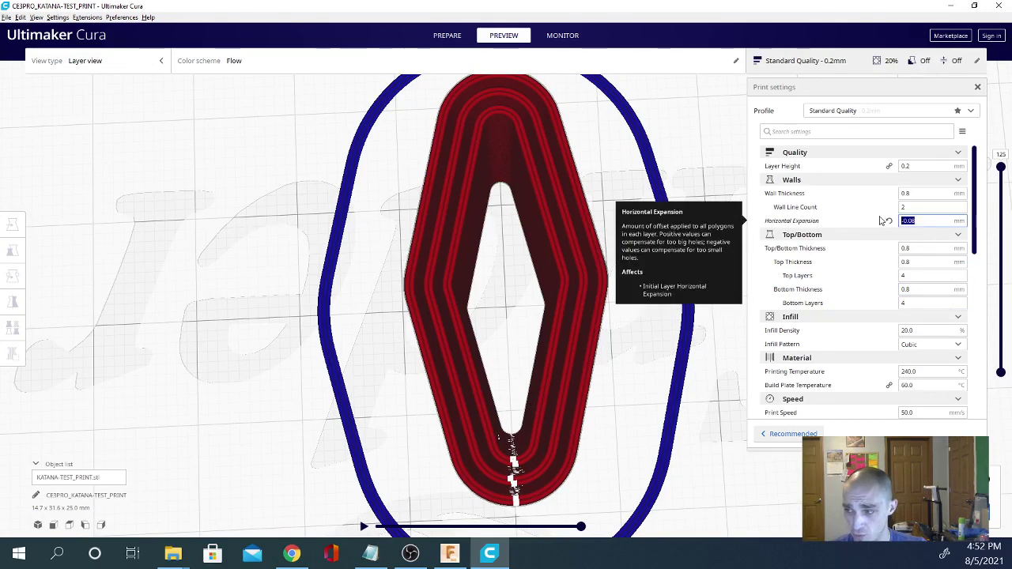
Step: Change Horizontal Expansion to -0.16 mm and re-slice the katana test
mouse_move(894, 251)
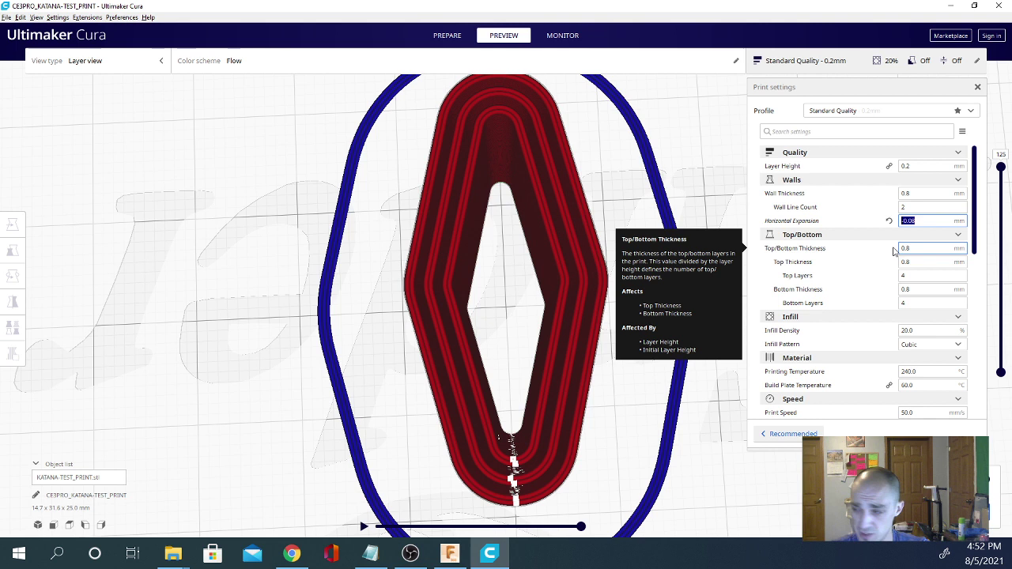
type("-.16")
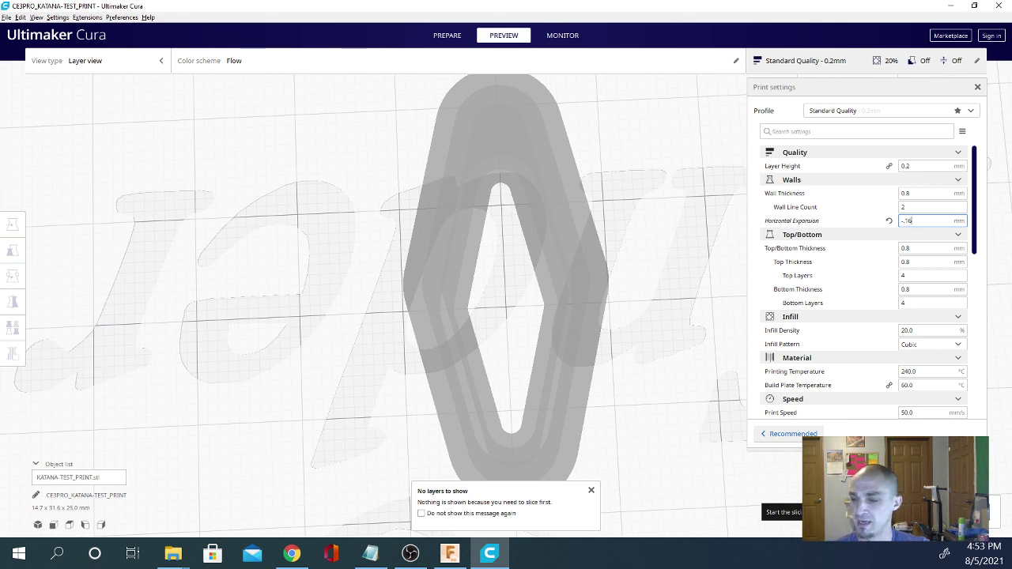
key("Return")
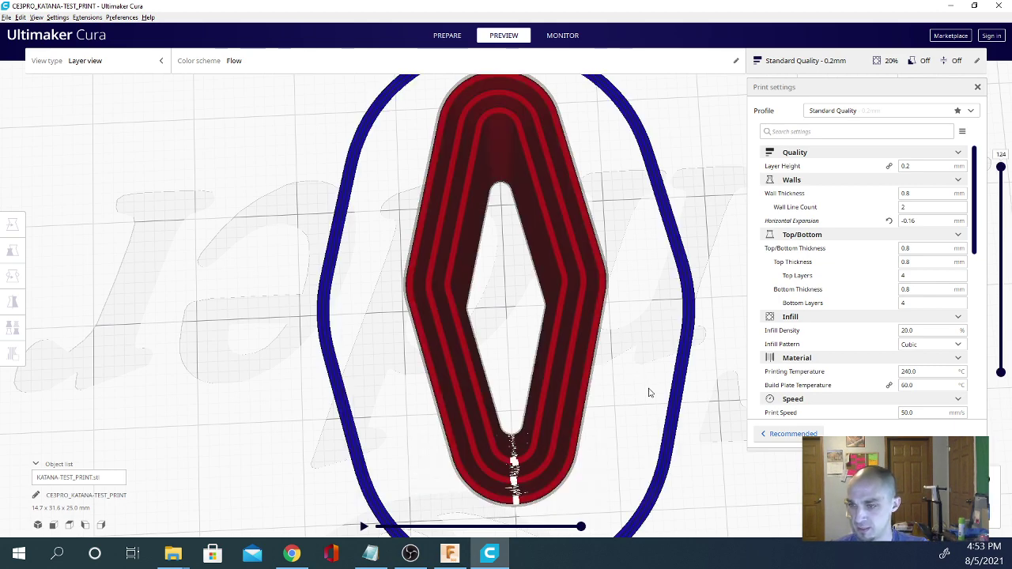
Step: Inspect the re-sliced katana from tilted, top and side angles to check the widened wall gaps
right_click_drag(649, 392, 463, 470)
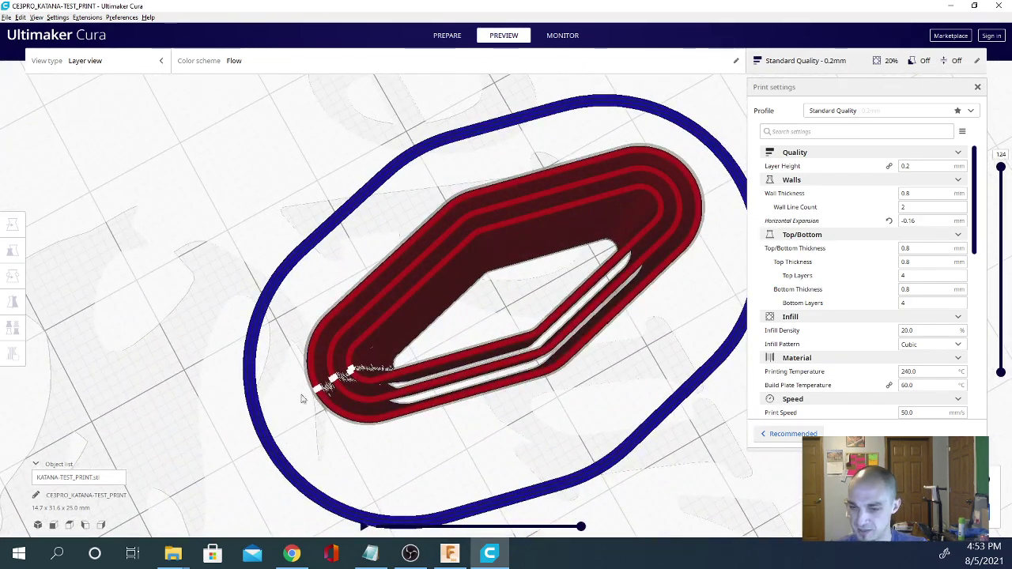
right_click_drag(302, 400, 360, 445)
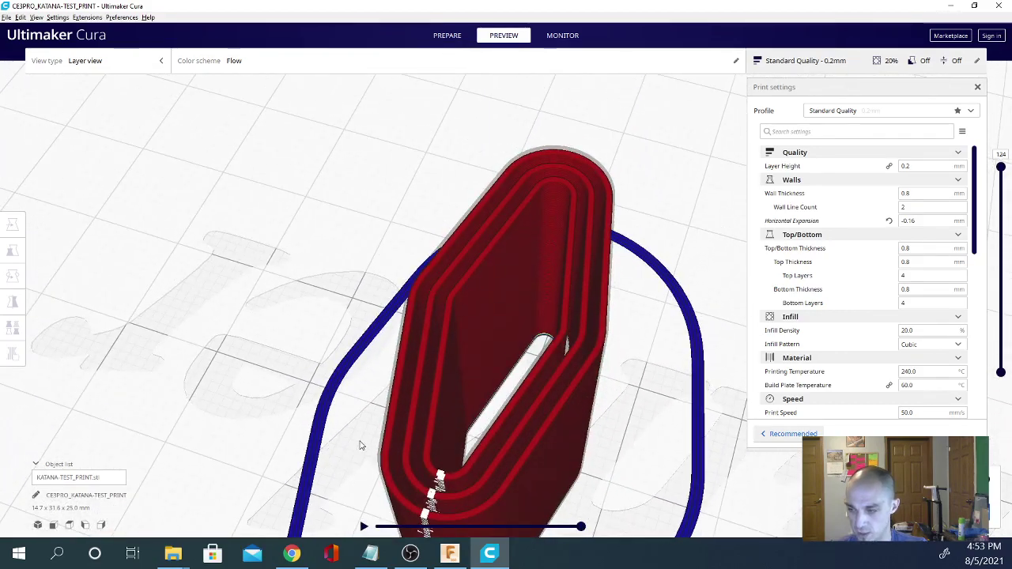
right_click_drag(533, 440, 408, 389)
scroll(408, 389, "down", 3)
right_click_drag(330, 422, 318, 234)
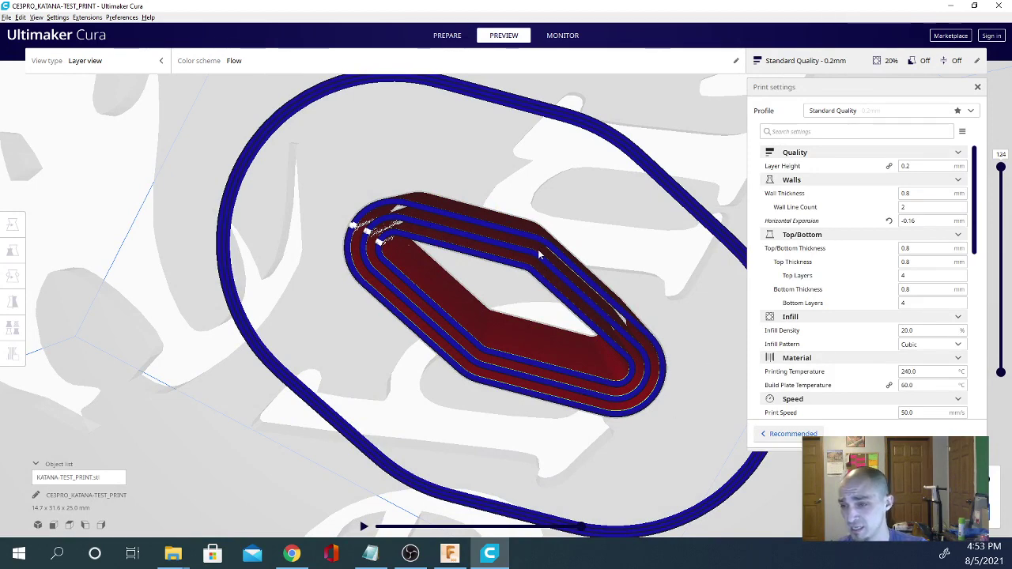
right_click_drag(611, 410, 583, 486)
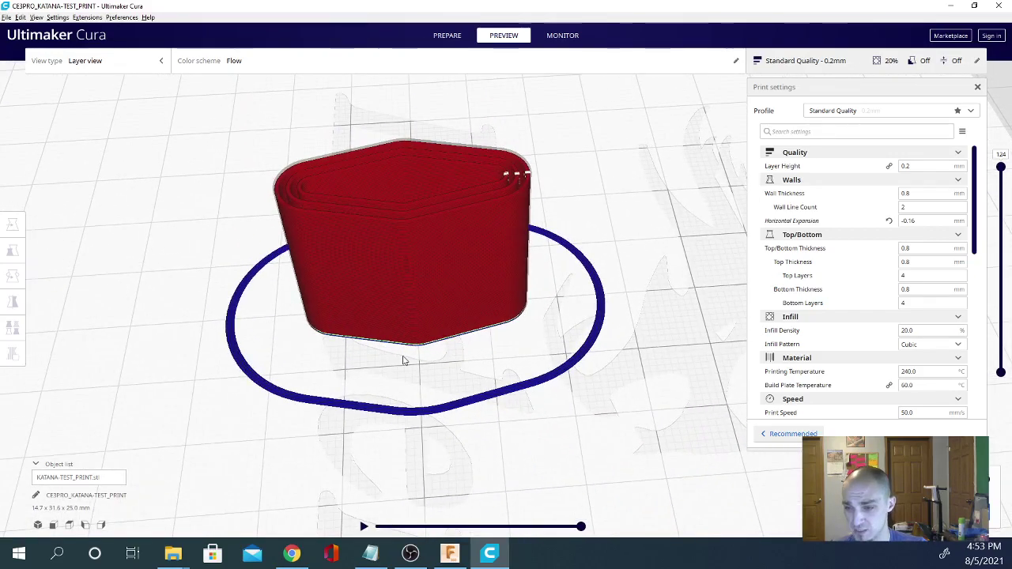
scroll(463, 413, "up", 5)
right_click_drag(592, 407, 418, 163)
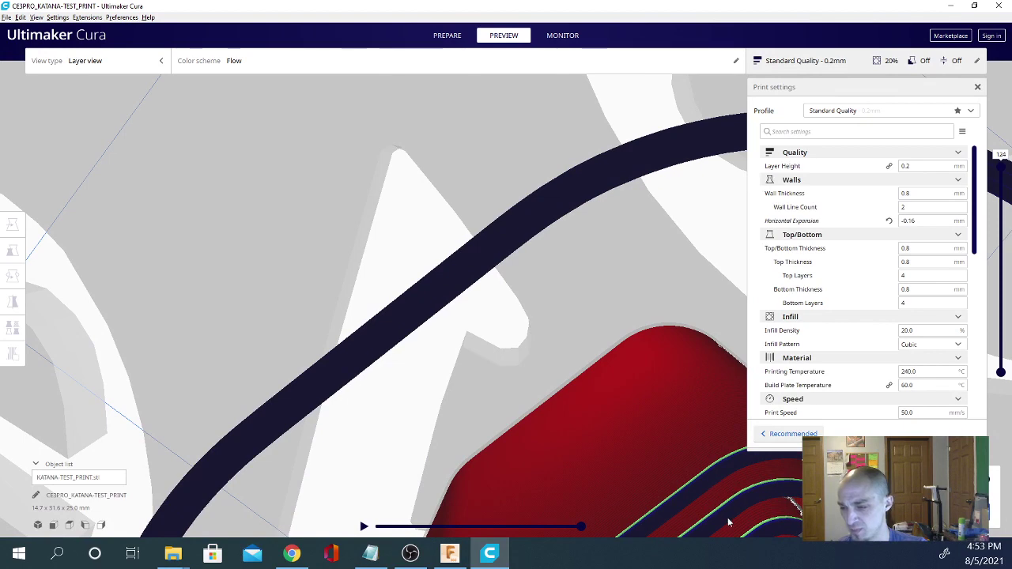
right_click_drag(538, 478, 585, 491)
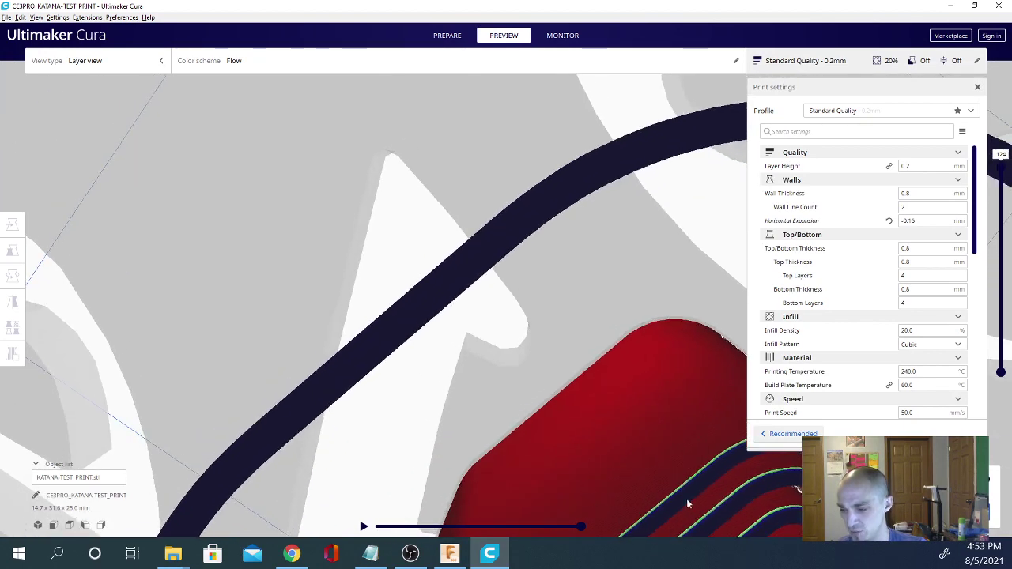
right_click_drag(511, 402, 514, 490)
scroll(415, 486, "up", 2)
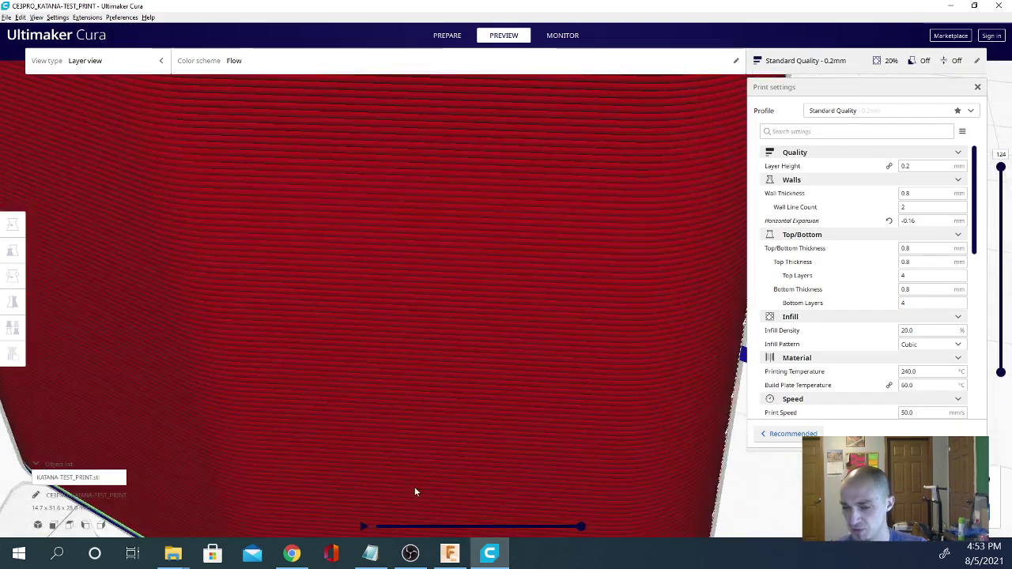
scroll(413, 488, "down", 6)
scroll(411, 491, "down", 3)
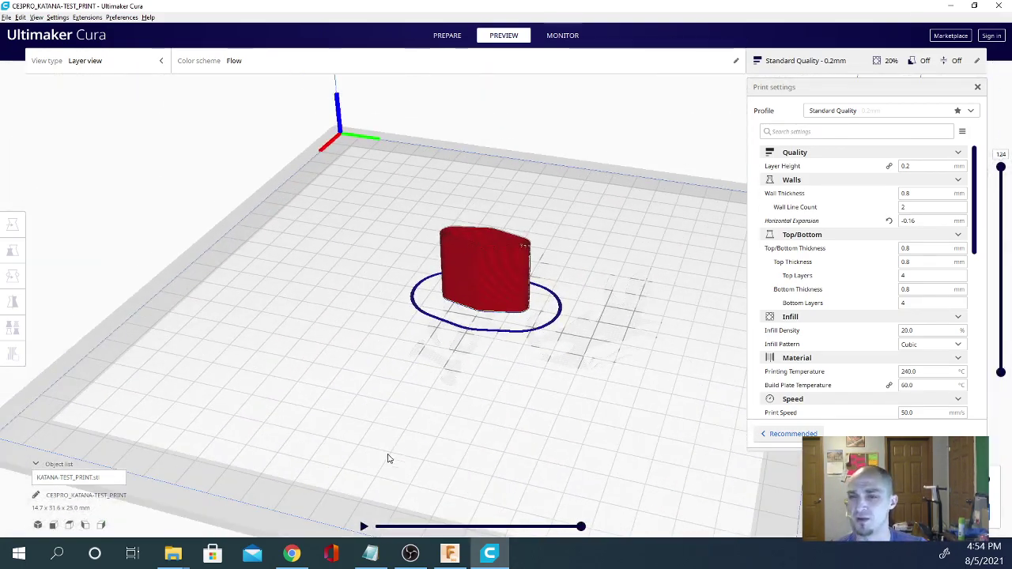
right_click_drag(332, 432, 522, 380)
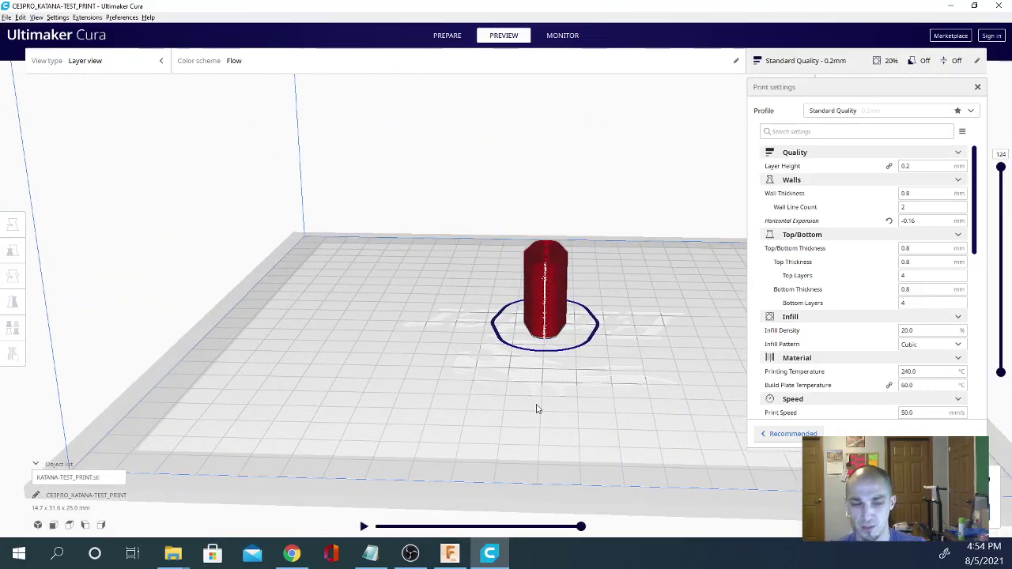